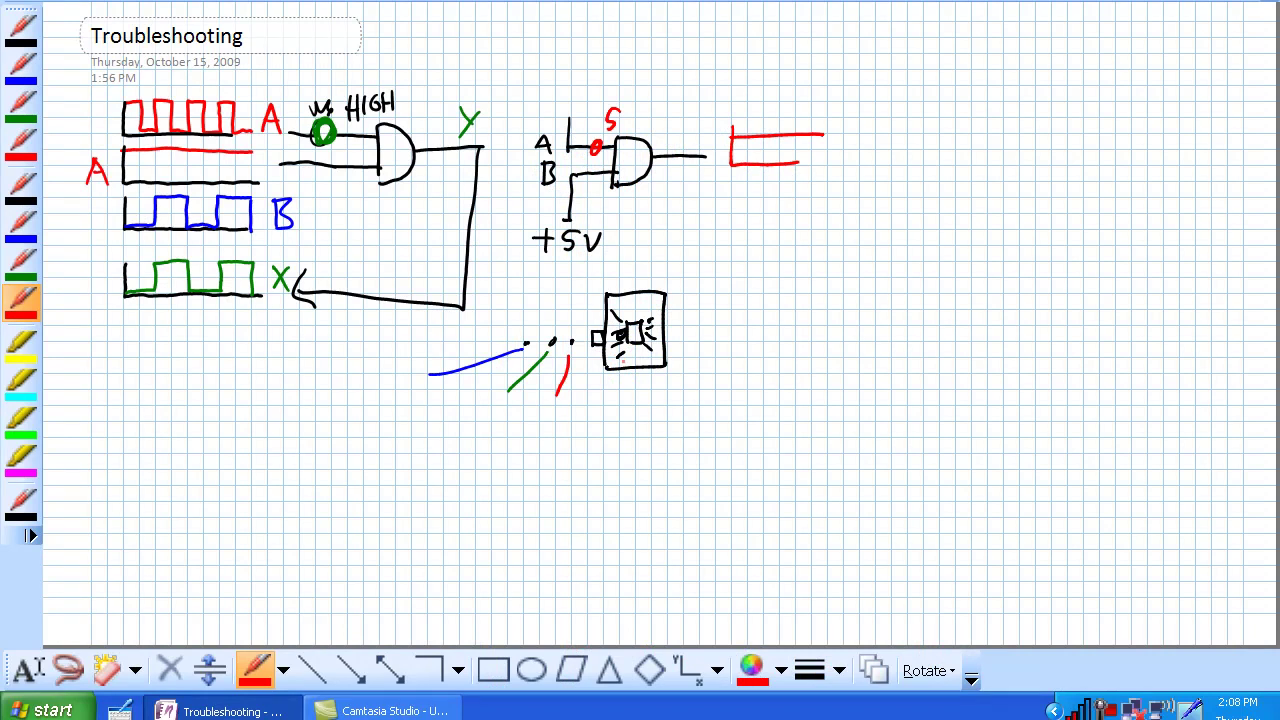
Step: Sketch the slanted chip checker with a red edge and a black outline with inner details
left_click_drag(759, 319, 794, 258)
left_click(21, 185)
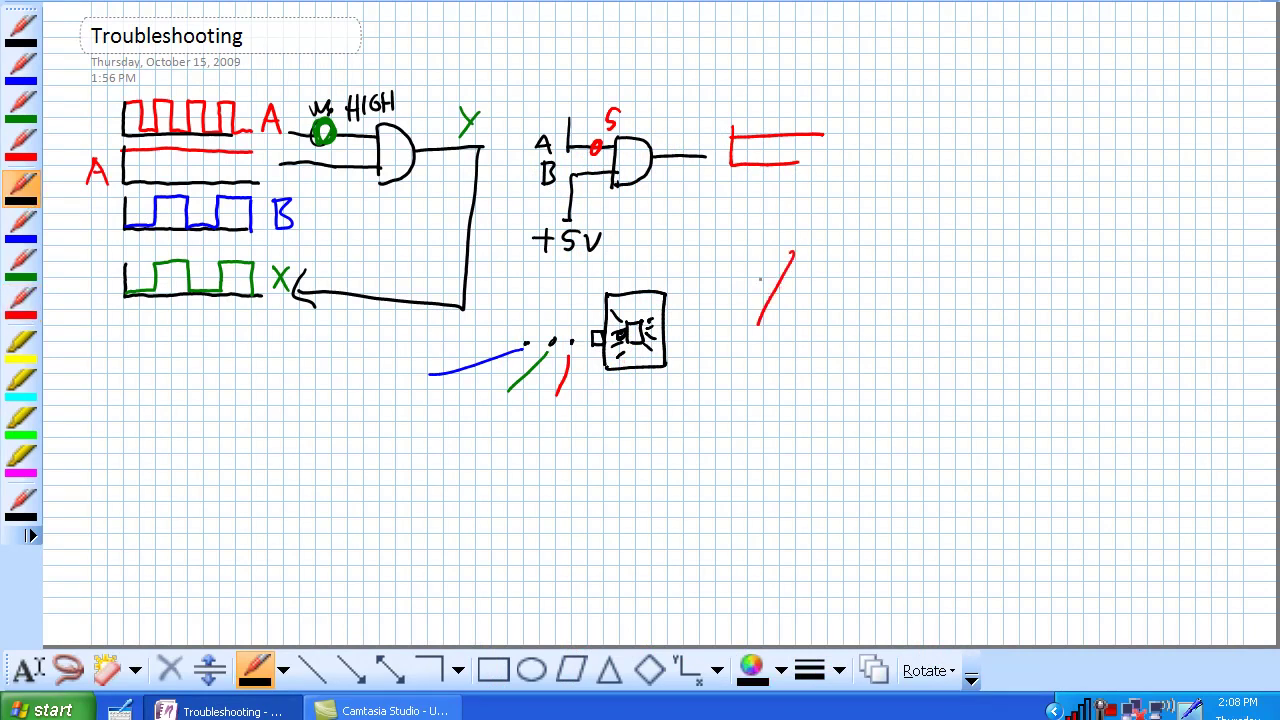
mouse_move(757, 321)
left_mouse_down()
mouse_move(795, 256)
mouse_move(852, 270)
mouse_move(818, 340)
left_mouse_up()
left_click_drag(757, 326, 810, 338)
mouse_move(781, 323)
left_mouse_down()
mouse_move(797, 293)
mouse_move(805, 325)
mouse_move(775, 324)
mouse_move(794, 326)
mouse_move(800, 288)
mouse_move(838, 295)
left_mouse_up()
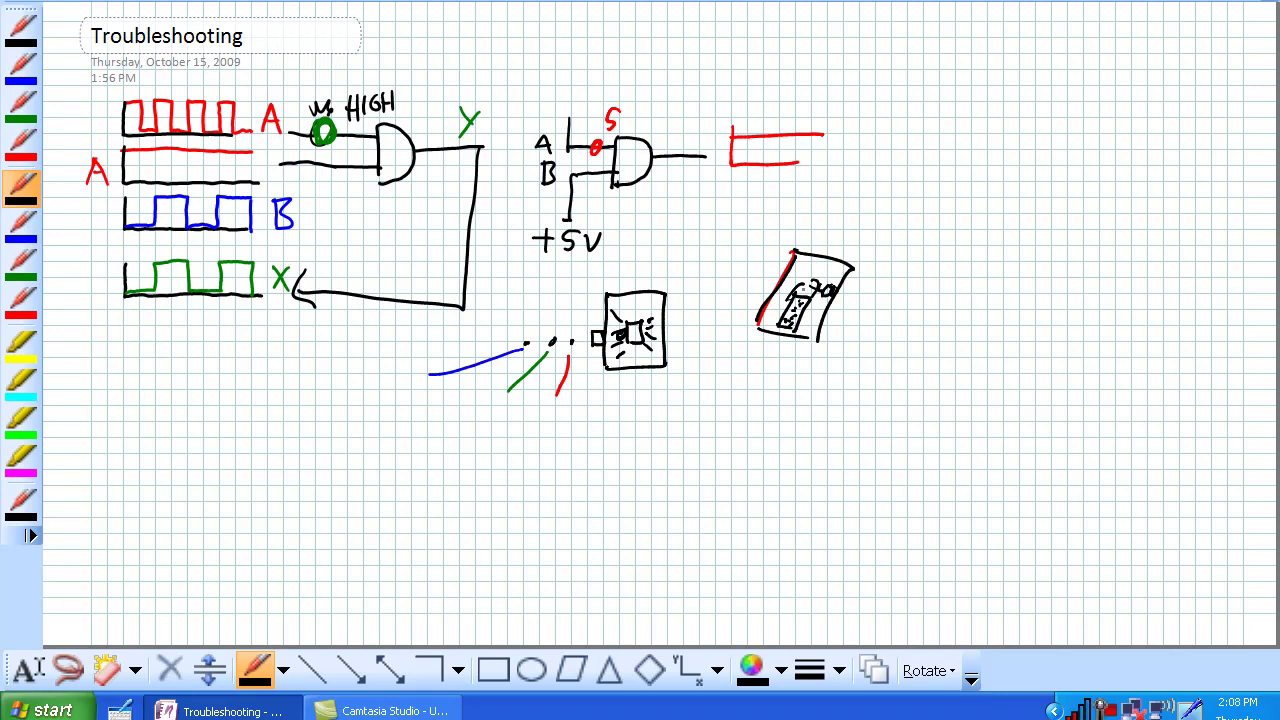
left_click_drag(806, 314, 810, 330)
Step: Handwrite FAIL and, below it, PASS to the right of the chip checker
left_click_drag(886, 305, 886, 326)
left_click_drag(886, 305, 902, 305)
left_click_drag(888, 316, 920, 319)
left_click_drag(928, 310, 928, 326)
mouse_move(940, 308)
left_mouse_down()
mouse_move(955, 327)
mouse_move(896, 361)
left_mouse_up()
left_click_drag(896, 340, 921, 360)
left_click_drag(908, 352, 925, 360)
left_click_drag(950, 342, 939, 360)
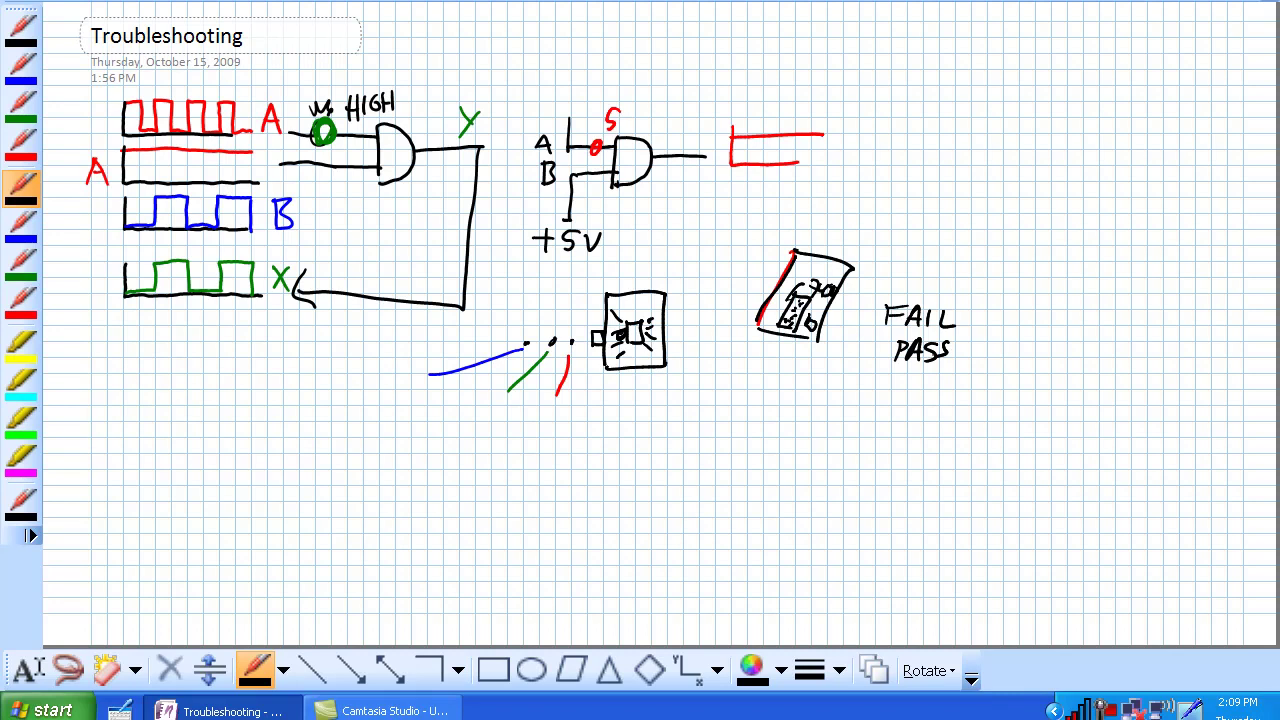
Step: Write 7400 with 7410 above it, underline 7400, and box 7410 with an arrow to FAIL
mouse_move(1006, 318)
left_mouse_down()
mouse_move(1016, 348)
mouse_move(1082, 321)
left_mouse_up()
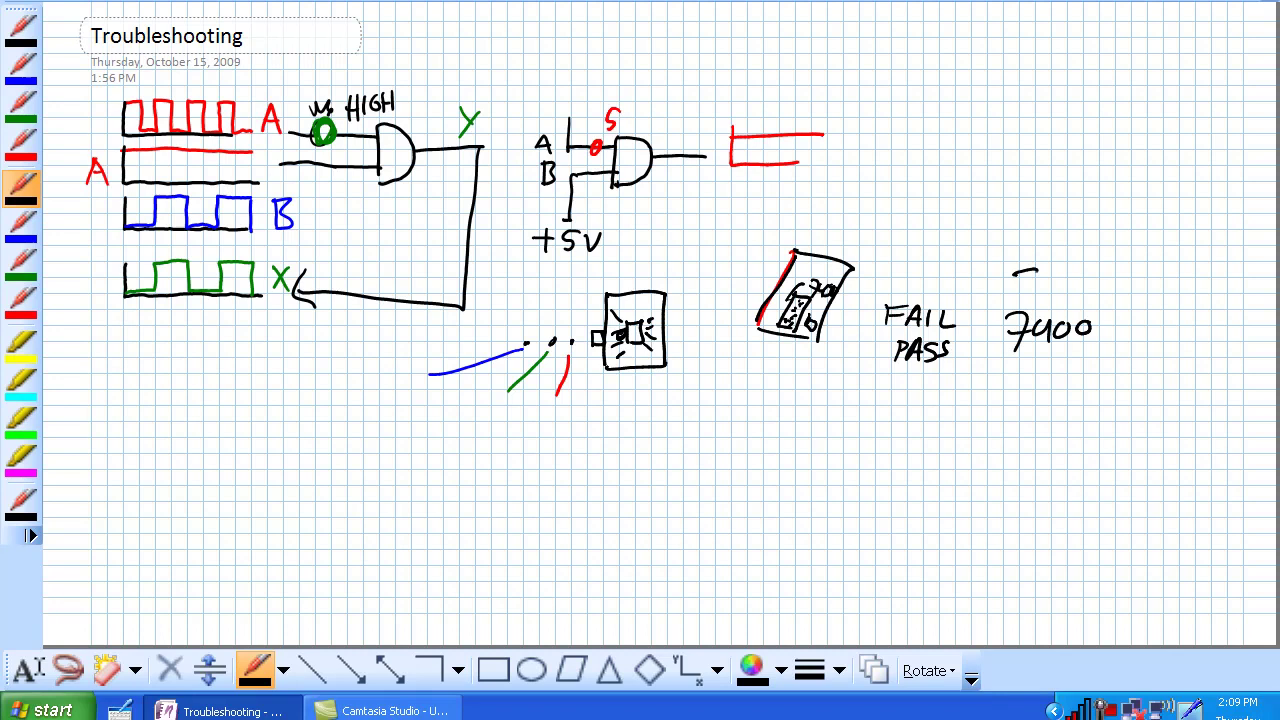
left_click_drag(1014, 272, 1024, 306)
mouse_move(1036, 272)
left_mouse_down()
mouse_move(1054, 302)
mouse_move(1086, 286)
left_mouse_up()
left_click(1084, 283)
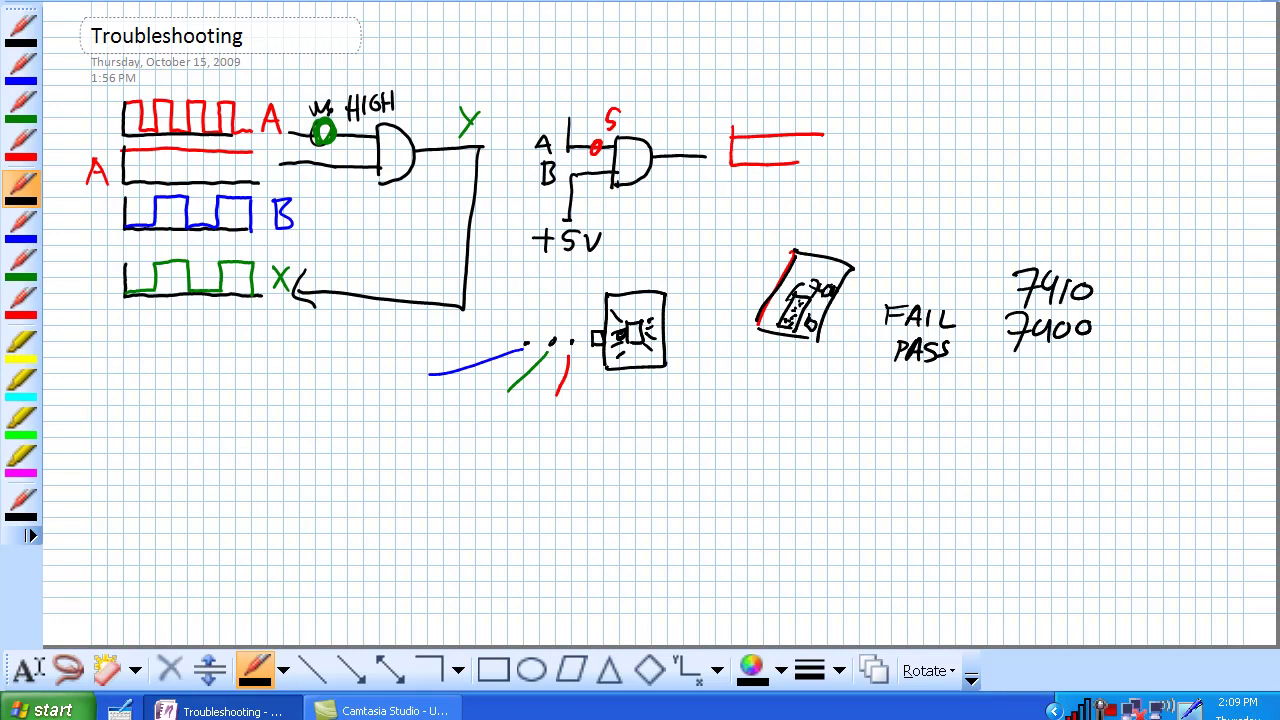
left_click_drag(1012, 351, 1076, 346)
mouse_move(1016, 264)
left_mouse_down()
mouse_move(1014, 316)
mouse_move(1044, 310)
mouse_move(964, 309)
mouse_move(980, 314)
left_mouse_up()
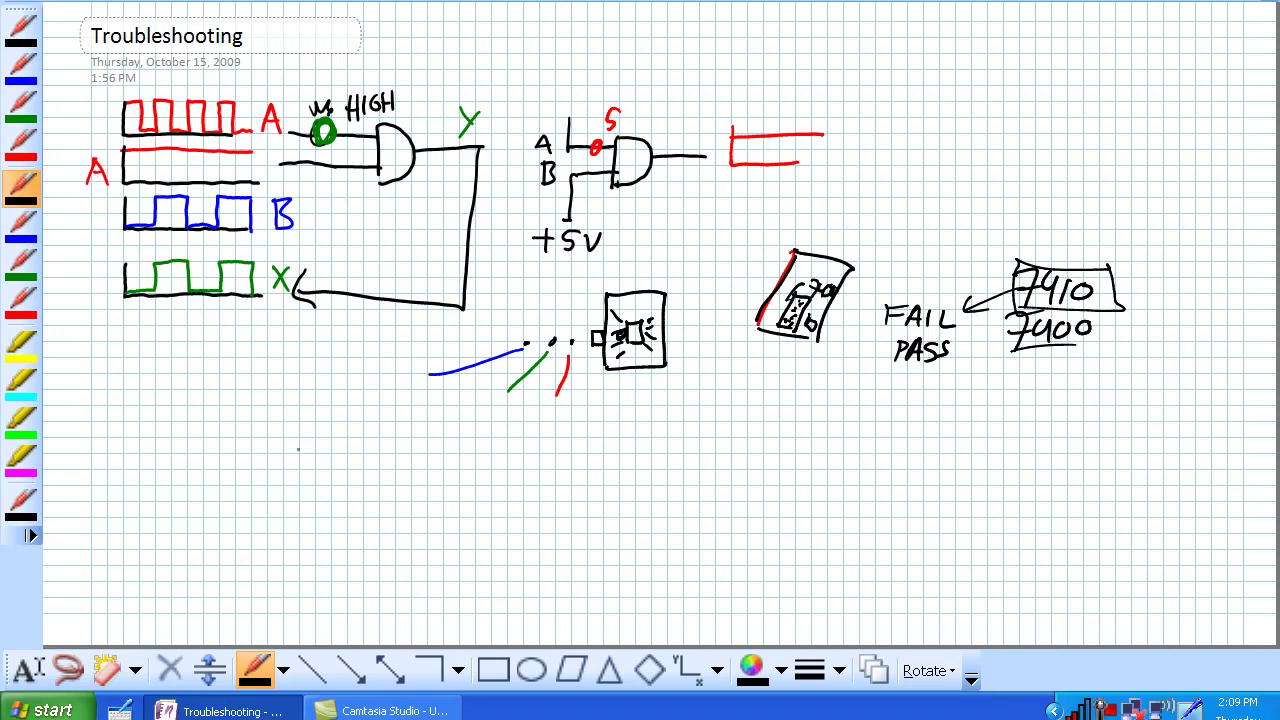
Step: Draw an OR gate at lower left with input lines and a dot on the lower input
mouse_move(260, 437)
left_mouse_down()
mouse_move(281, 466)
mouse_move(265, 497)
left_mouse_up()
left_click_drag(262, 437, 324, 460)
left_click_drag(264, 497, 326, 463)
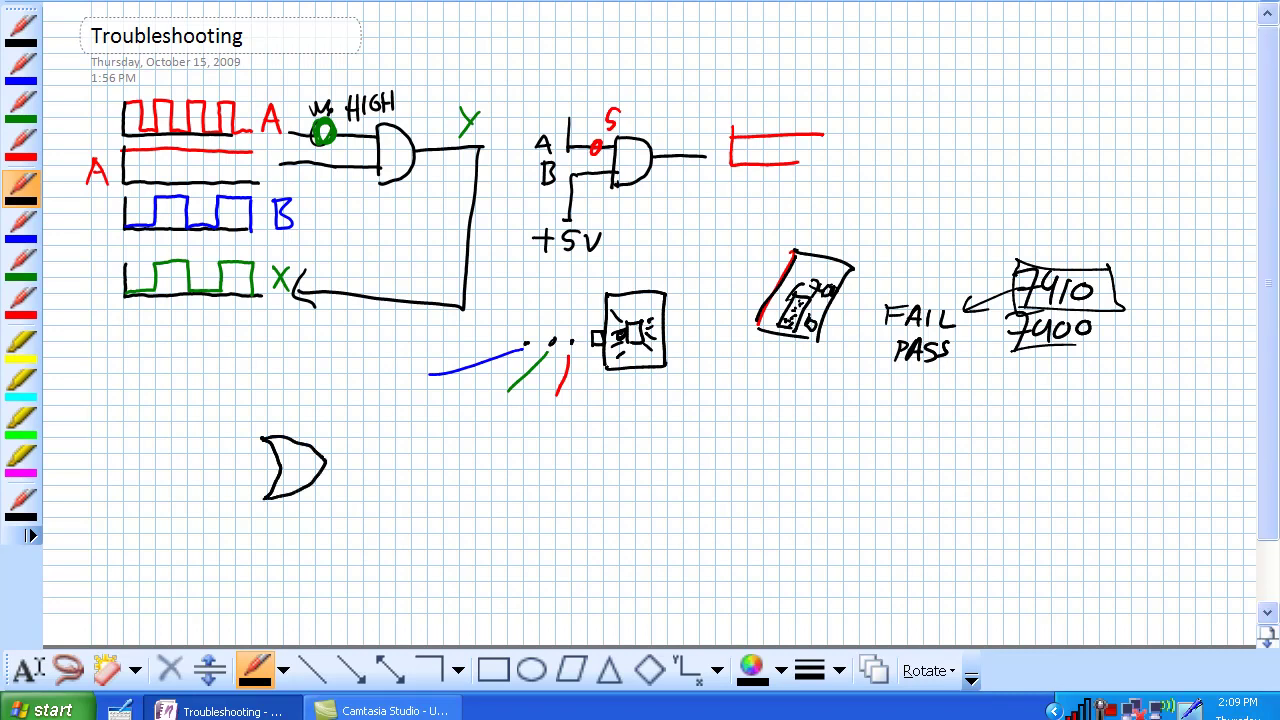
mouse_move(250, 471)
left_mouse_down()
mouse_move(276, 469)
mouse_move(276, 454)
mouse_move(234, 438)
mouse_move(236, 505)
mouse_move(274, 471)
mouse_move(261, 497)
left_mouse_up()
left_click(254, 478)
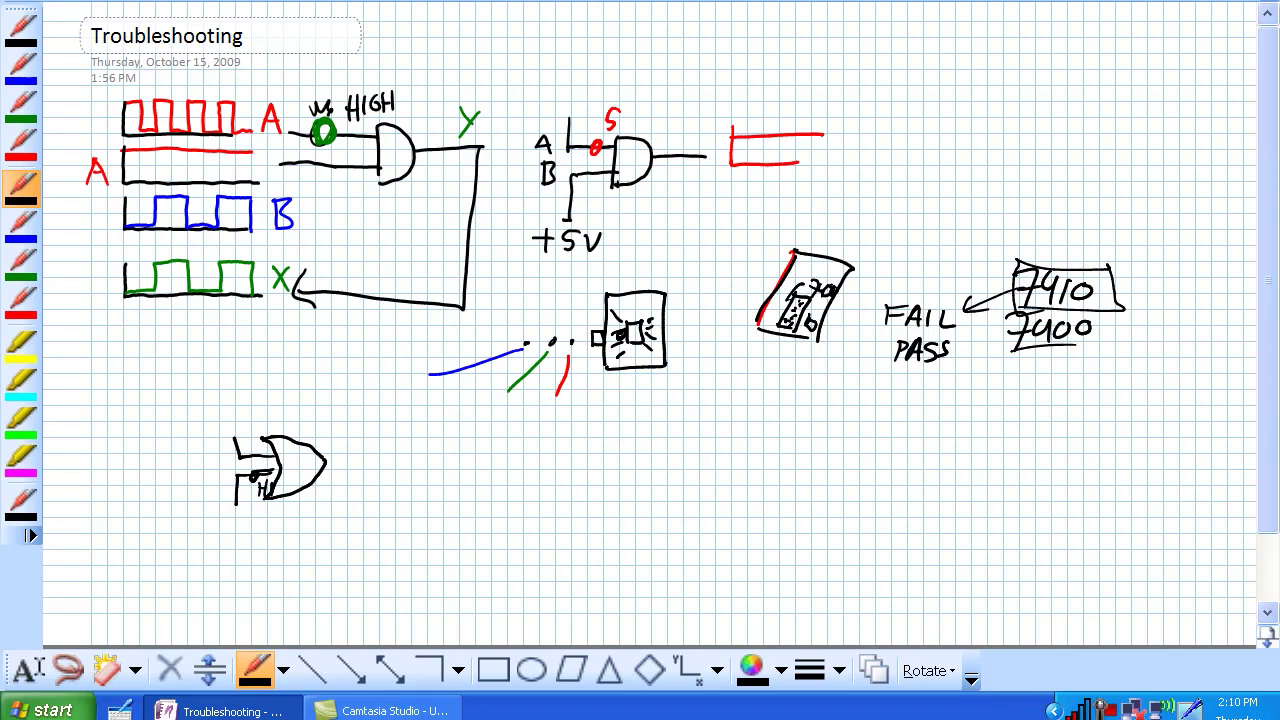
Step: Add a square-wave pulse on the input and an output line, then circle the pulse
mouse_move(195, 435)
left_mouse_down()
mouse_move(207, 411)
mouse_move(227, 433)
mouse_move(265, 412)
mouse_move(264, 433)
left_mouse_up()
left_click_drag(326, 462, 422, 462)
mouse_move(364, 418)
left_mouse_down()
mouse_move(366, 450)
mouse_move(420, 448)
mouse_move(438, 428)
left_mouse_up()
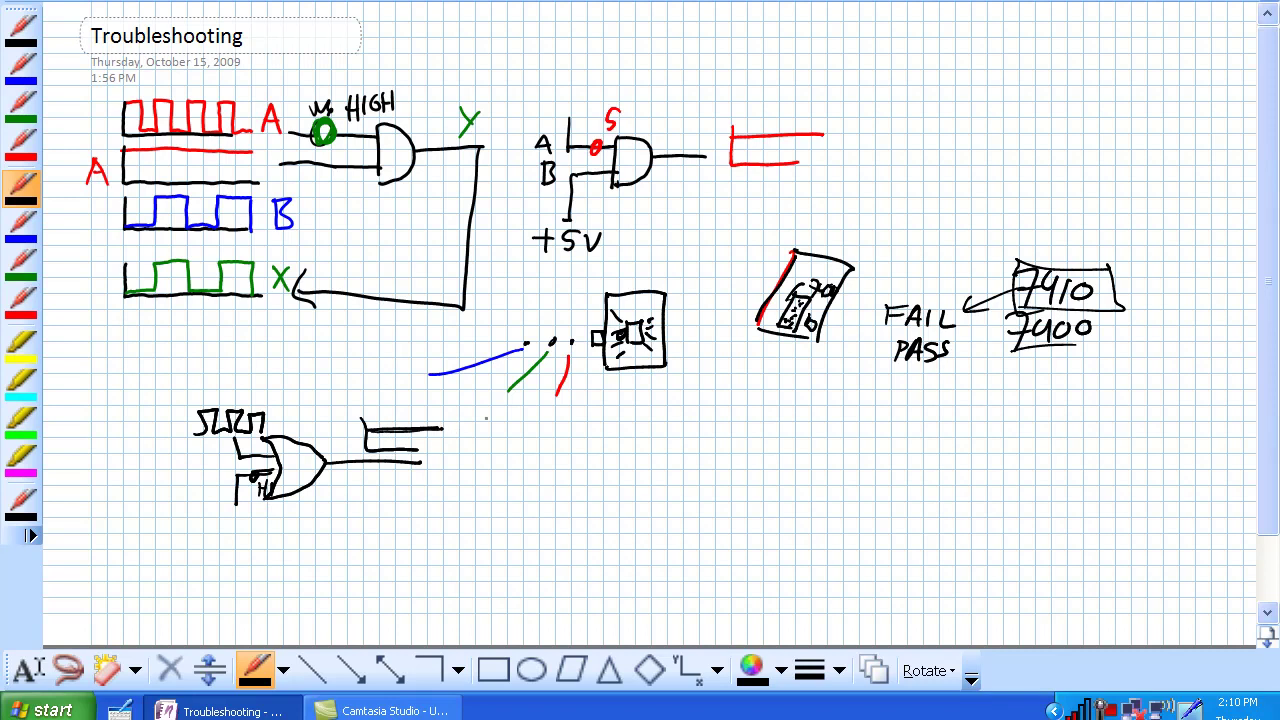
left_click_drag(252, 396, 240, 394)
Step: Erase the first gate's output waveform and draw a second OR gate with its lower input grounded at 0V
mouse_move(366, 436)
left_mouse_down()
mouse_move(380, 450)
mouse_move(392, 430)
mouse_move(430, 437)
mouse_move(423, 429)
left_mouse_up()
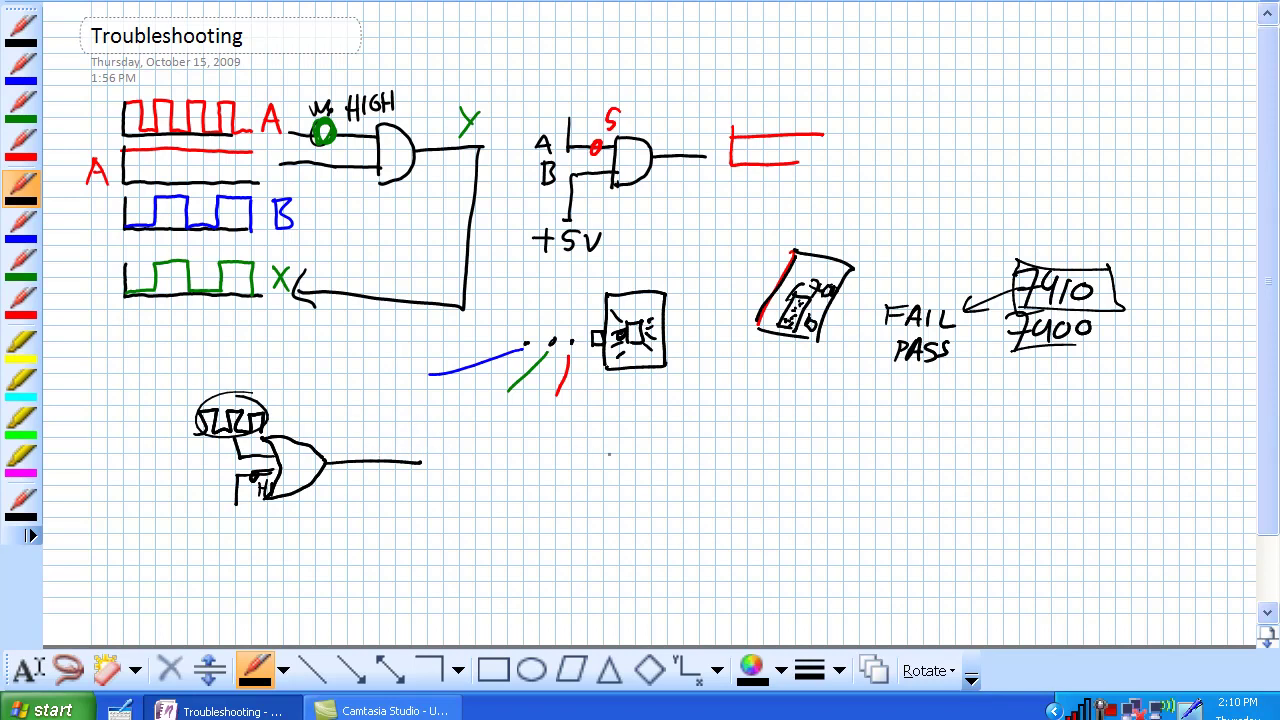
mouse_move(607, 441)
left_mouse_down()
mouse_move(630, 502)
mouse_move(680, 455)
mouse_move(688, 462)
left_mouse_up()
mouse_move(630, 502)
left_mouse_down()
mouse_move(688, 464)
mouse_move(752, 465)
left_mouse_up()
mouse_move(588, 449)
left_mouse_down()
mouse_move(628, 460)
mouse_move(634, 483)
mouse_move(590, 517)
mouse_move(608, 516)
mouse_move(602, 525)
left_mouse_up()
mouse_move(592, 533)
left_mouse_down()
mouse_move(620, 536)
mouse_move(628, 520)
left_mouse_up()
left_click_drag(640, 519, 655, 518)
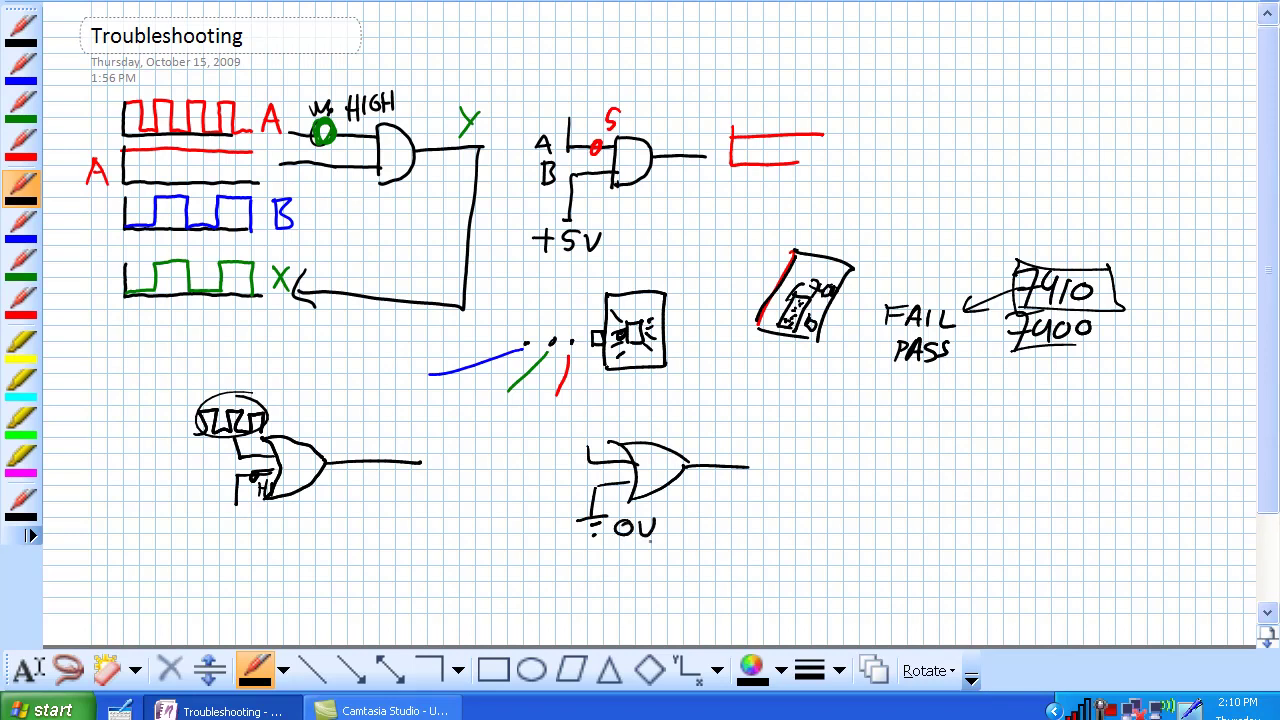
Step: In red, draw an input pulse labelled A and a matching output pulse
left_click(22, 298)
left_click_drag(512, 450, 572, 456)
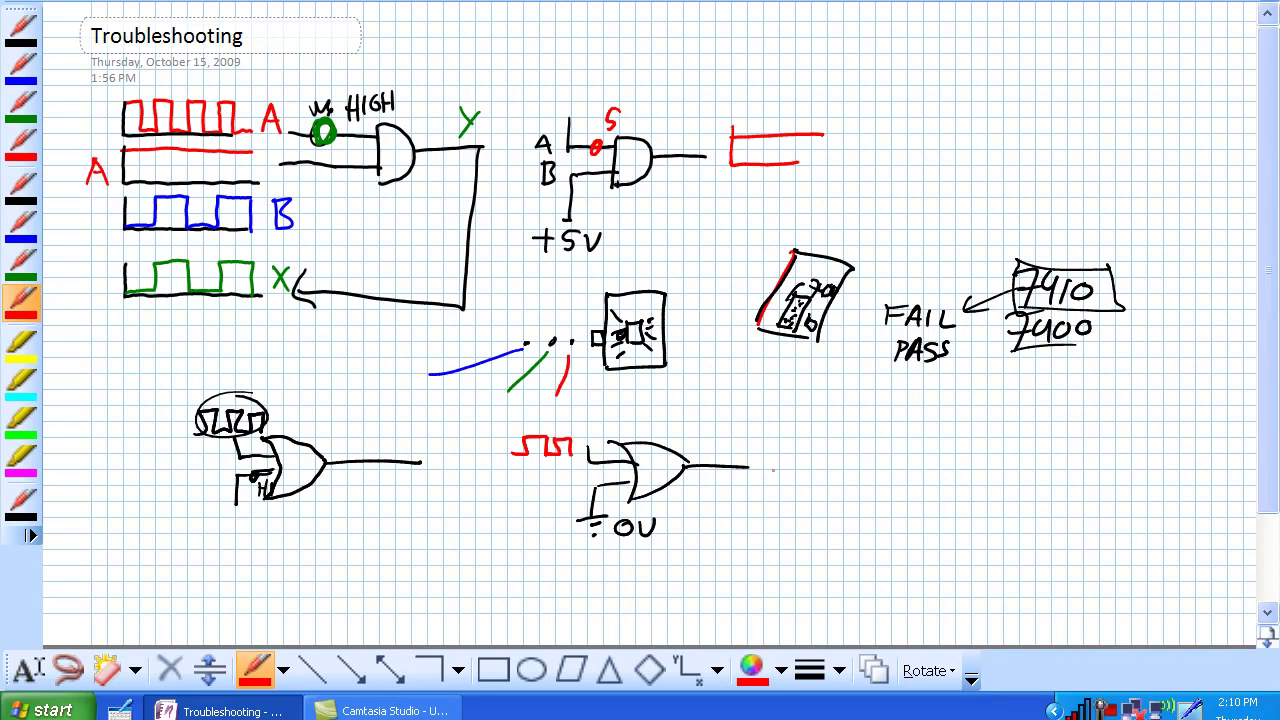
mouse_move(765, 470)
left_mouse_down()
mouse_move(777, 454)
mouse_move(814, 470)
mouse_move(820, 453)
mouse_move(830, 473)
mouse_move(846, 453)
mouse_move(862, 474)
left_mouse_up()
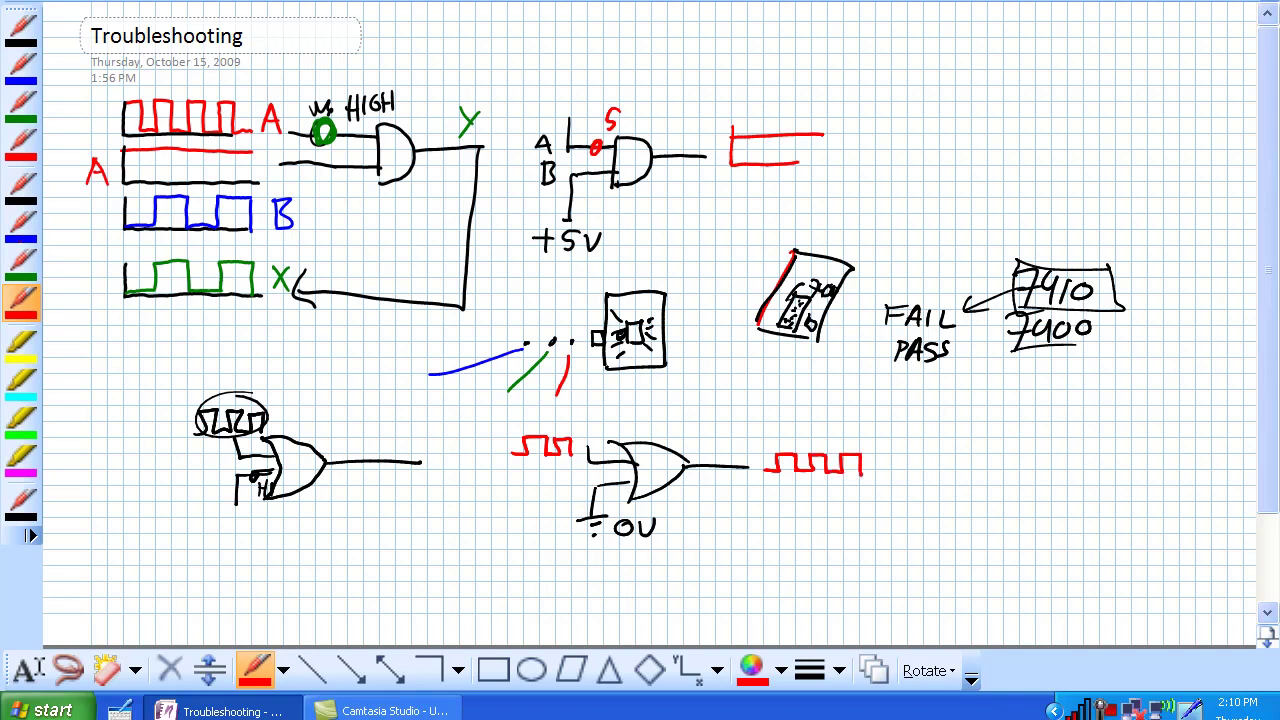
left_click_drag(479, 461, 491, 451)
Step: Scroll down slightly and add a red mark inside the speaker box
scroll(1268, 480, "down", 1)
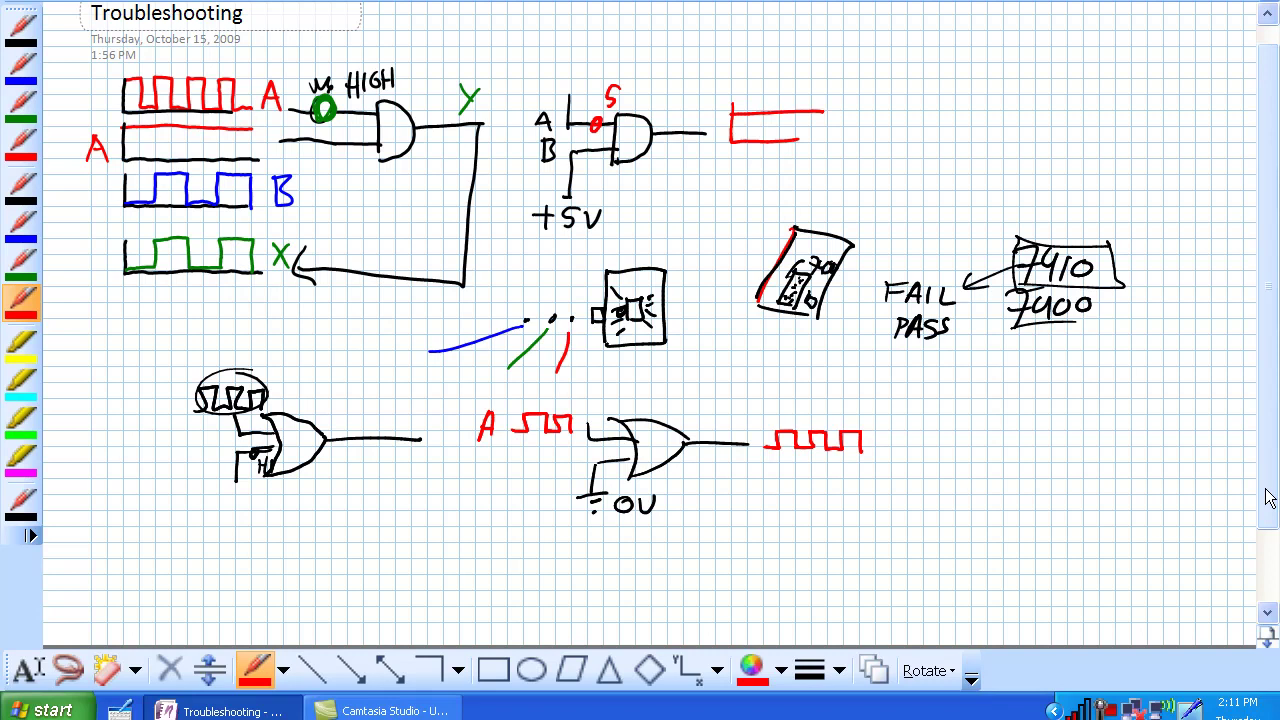
key("F9")
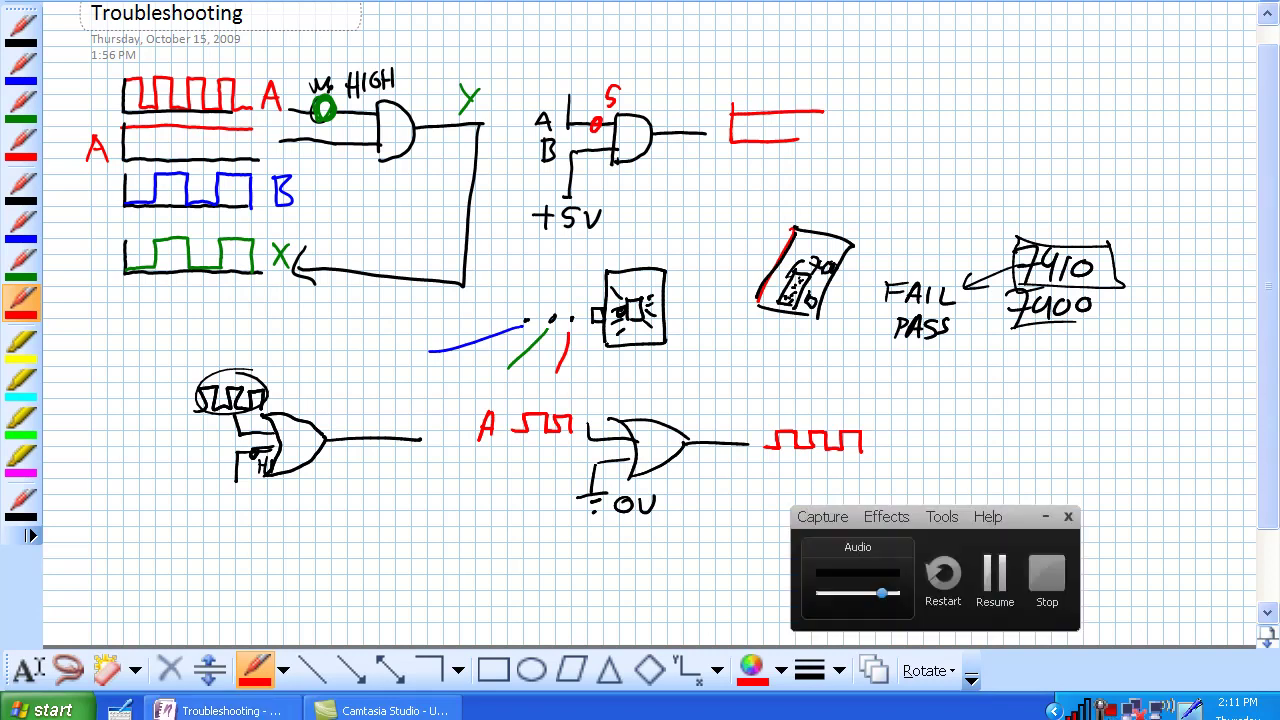
left_click(1046, 570)
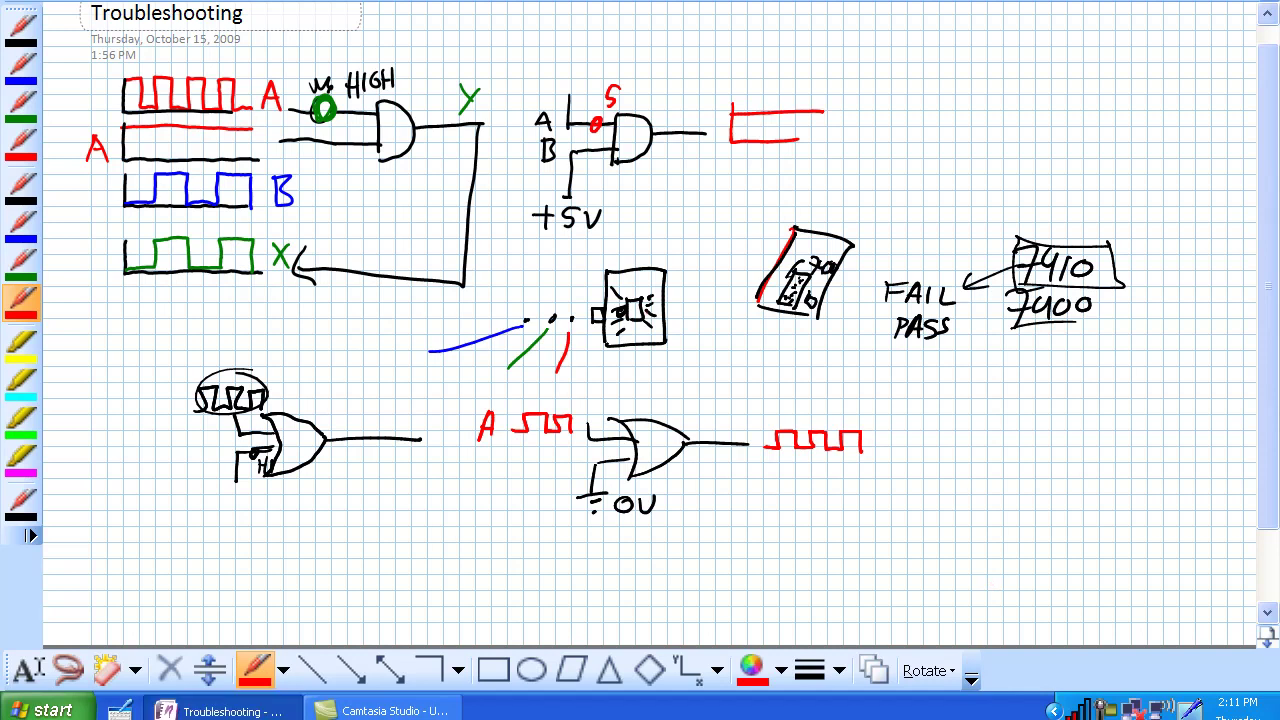
left_click_drag(643, 307, 653, 316)
Step: In black, start a NAND gate sketch with an input line and pins numbered 1 and 2
left_click(20, 185)
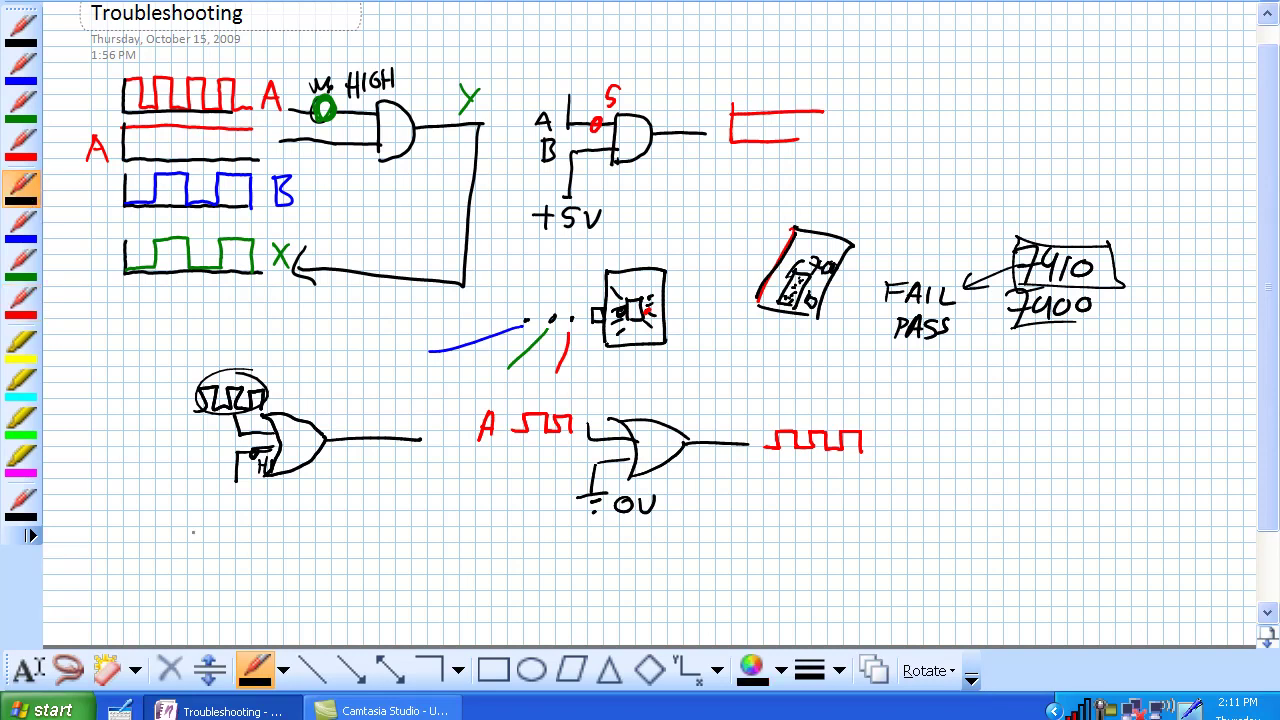
mouse_move(186, 530)
left_mouse_down()
mouse_move(217, 529)
mouse_move(157, 536)
mouse_move(160, 563)
mouse_move(222, 556)
mouse_move(260, 530)
mouse_move(259, 562)
mouse_move(236, 582)
mouse_move(268, 581)
mouse_move(233, 600)
mouse_move(268, 583)
mouse_move(245, 607)
left_mouse_up()
left_click(211, 556)
Step: Finish the NAND gate with its inversion bubble and mark red breaks on the output pin and pin 1
left_click_drag(258, 562, 258, 586)
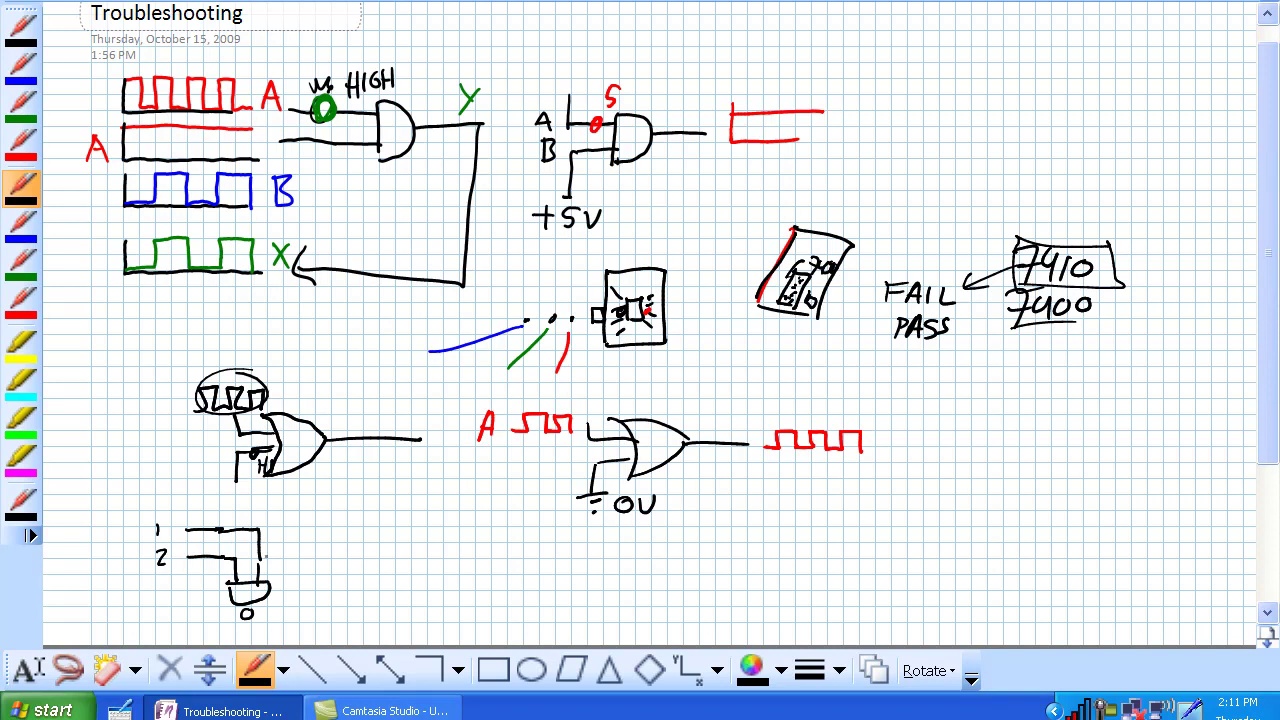
scroll(650, 300, "down", 3)
mouse_move(245, 514)
left_mouse_down()
mouse_move(242, 527)
mouse_move(160, 520)
left_mouse_up()
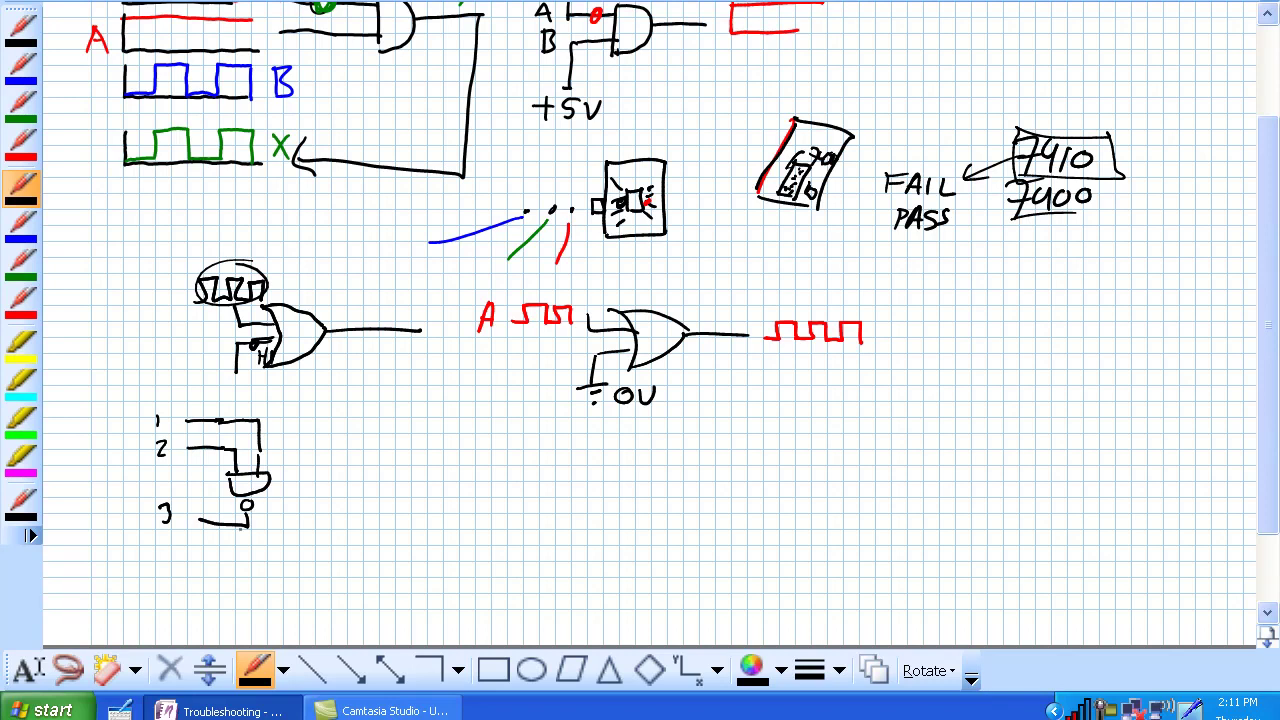
left_click(22, 298)
left_click_drag(230, 518, 225, 532)
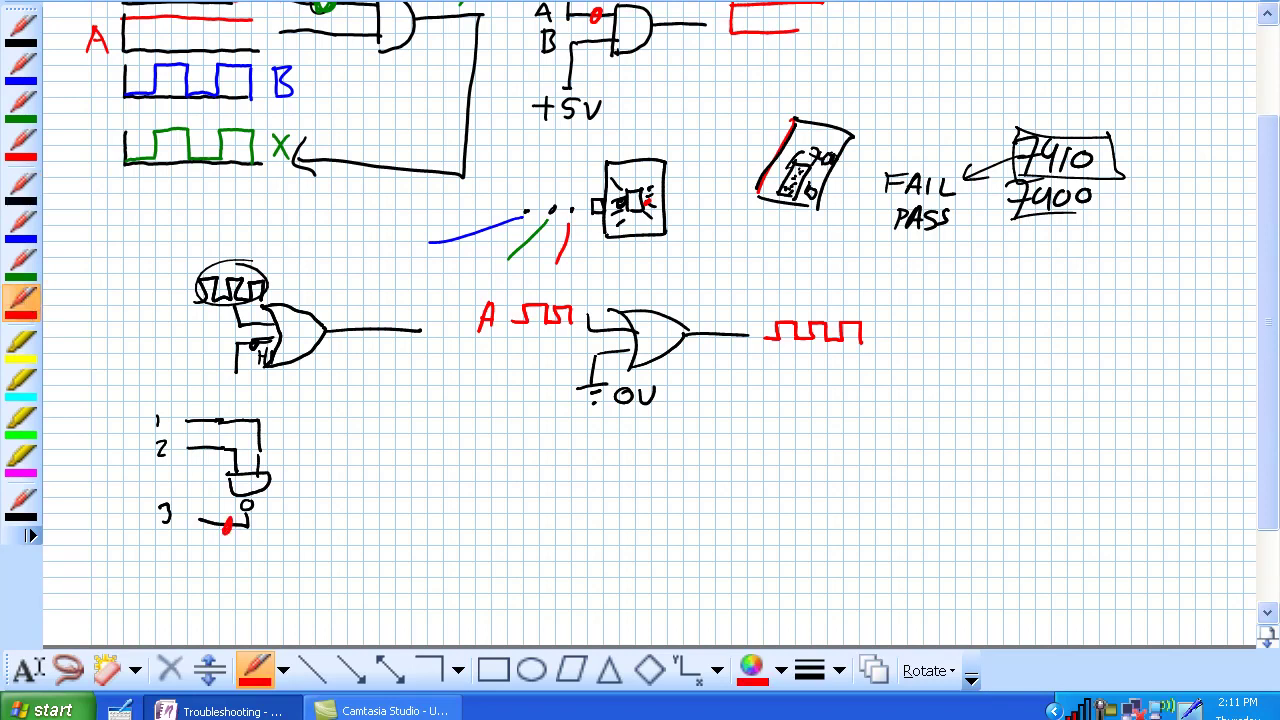
mouse_move(80, 418)
left_mouse_down()
mouse_move(97, 404)
mouse_move(116, 420)
mouse_move(128, 402)
left_mouse_up()
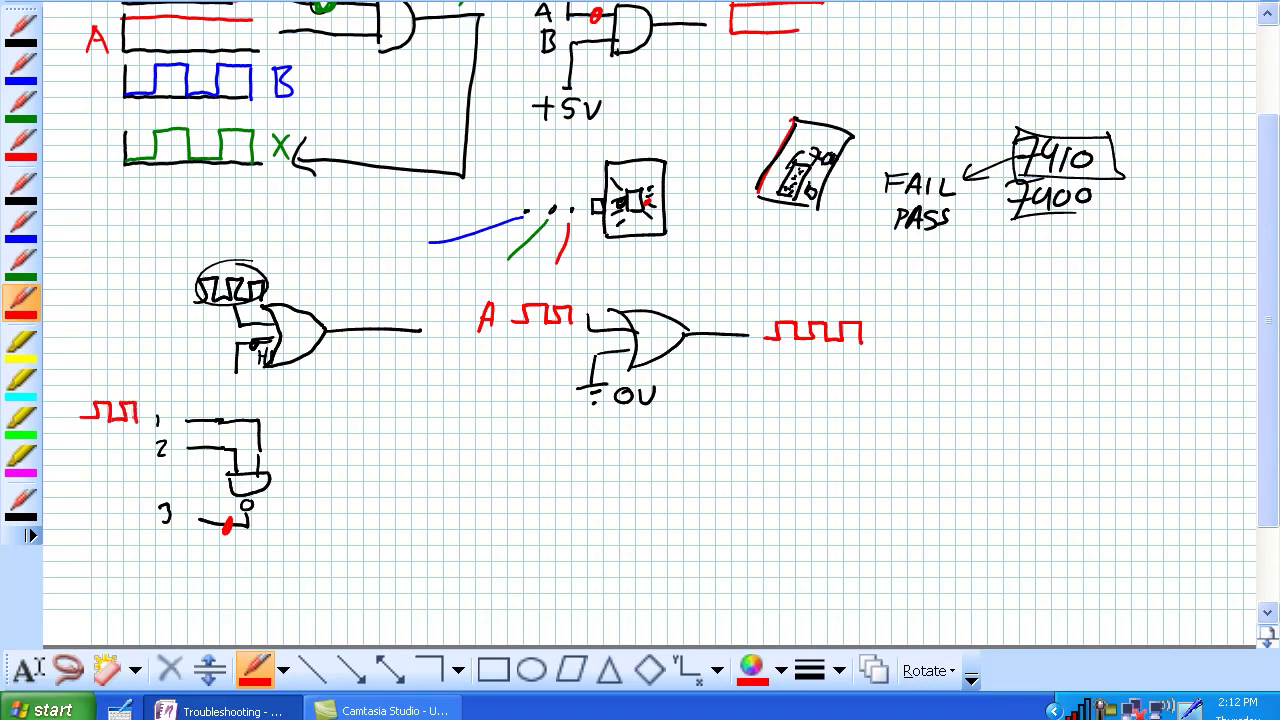
Step: Draw a blue step beside pin 2, a flat green line at pin 3, and circle the red dot in green
left_click(20, 222)
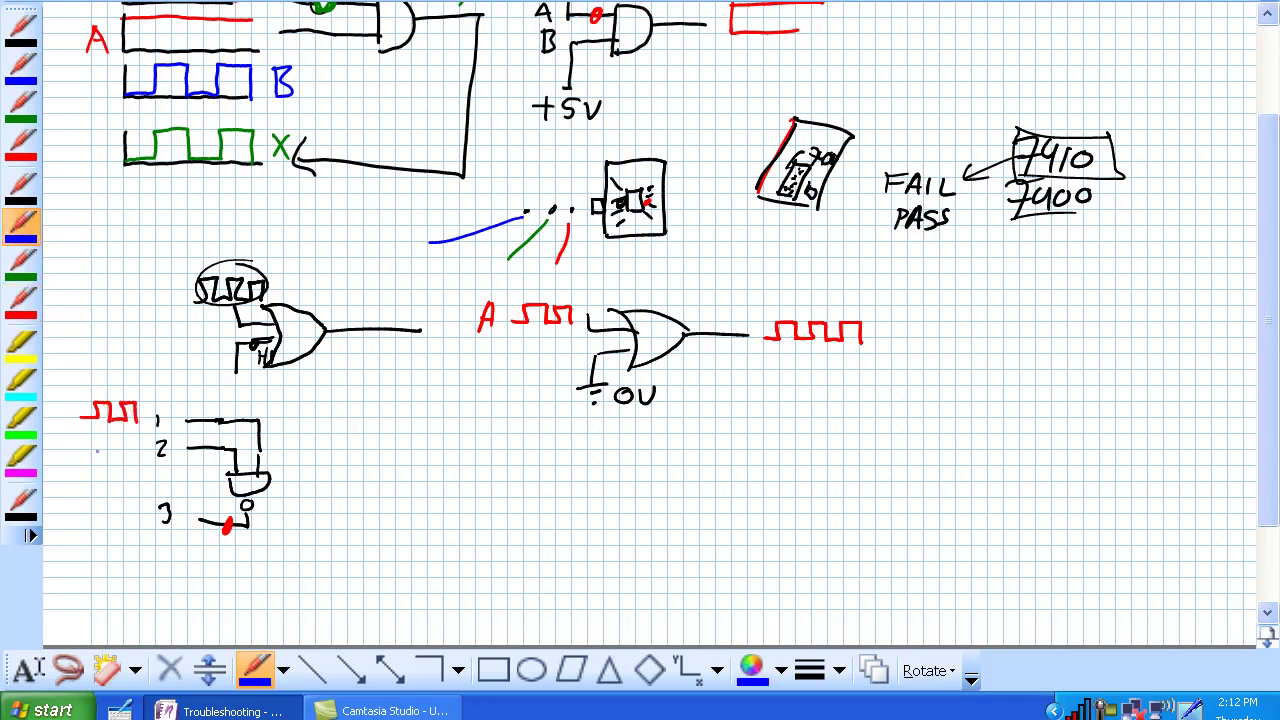
left_click_drag(88, 451, 140, 433)
left_click(20, 260)
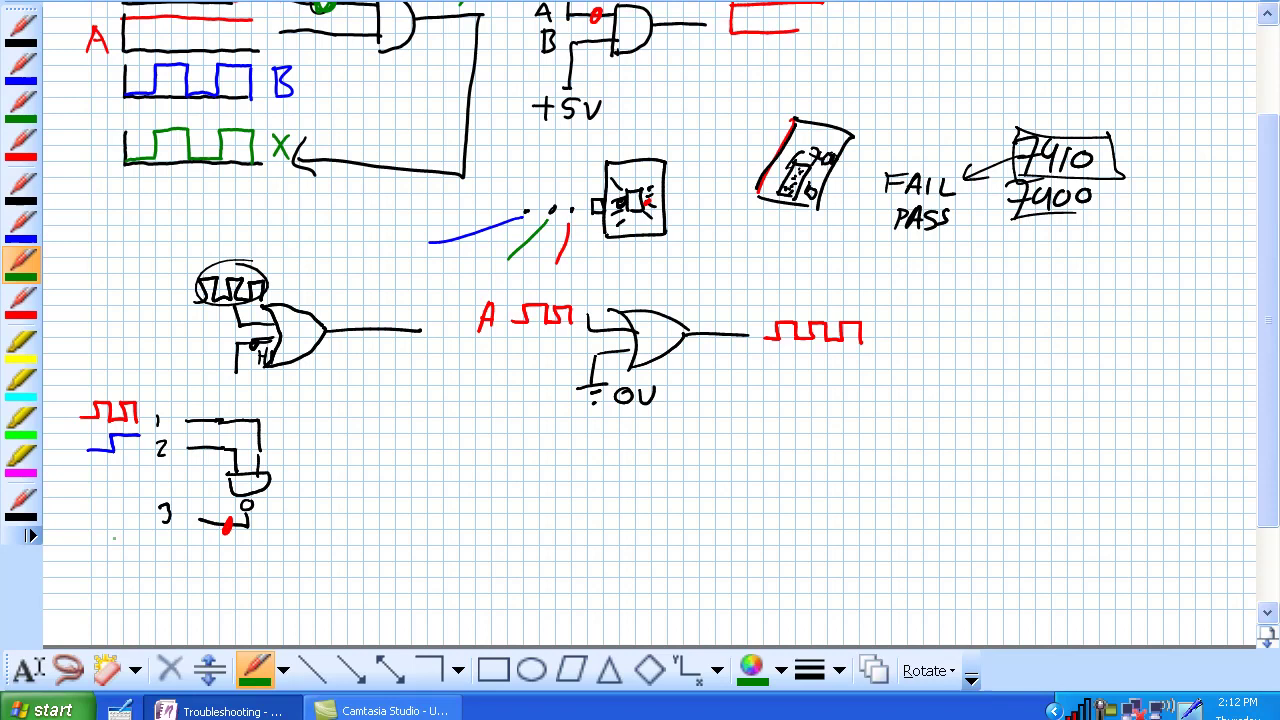
left_click_drag(85, 529, 147, 527)
left_click_drag(228, 516, 236, 518)
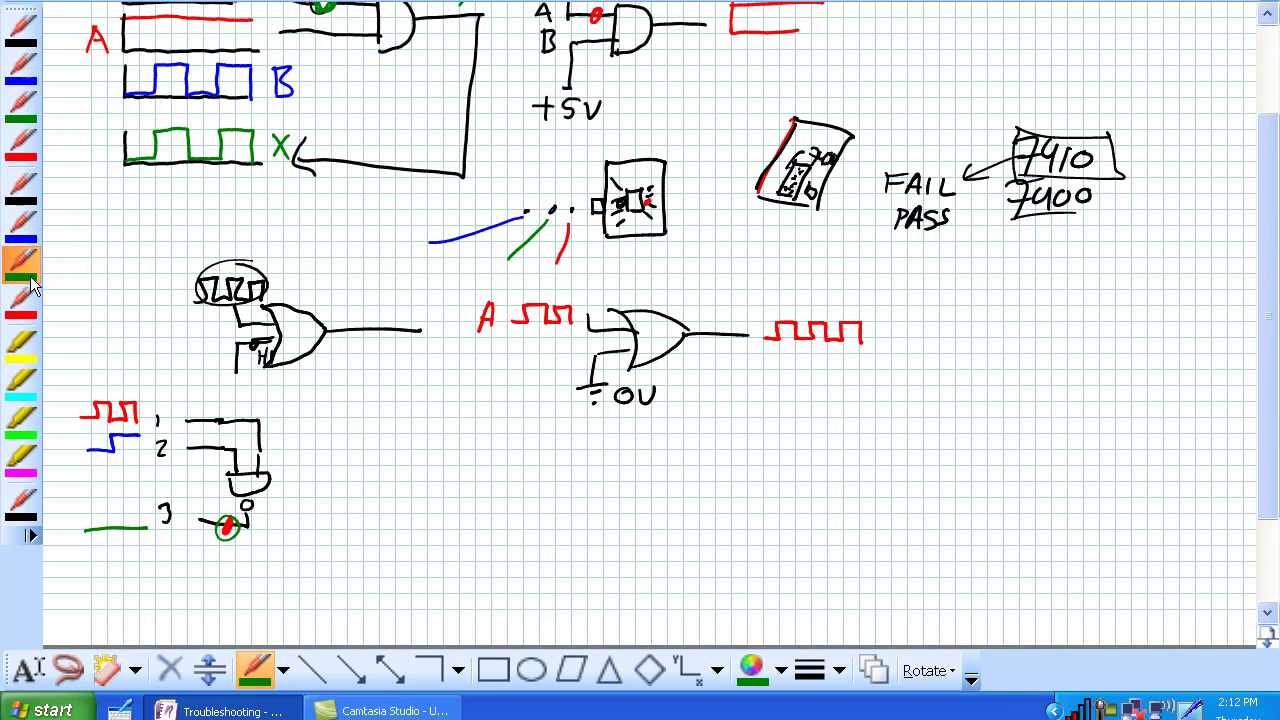
Step: Draw a green parallelogram circuit board with diagonal yellow highlighter traces
mouse_move(398, 410)
left_mouse_down()
mouse_move(484, 515)
mouse_move(465, 518)
left_mouse_up()
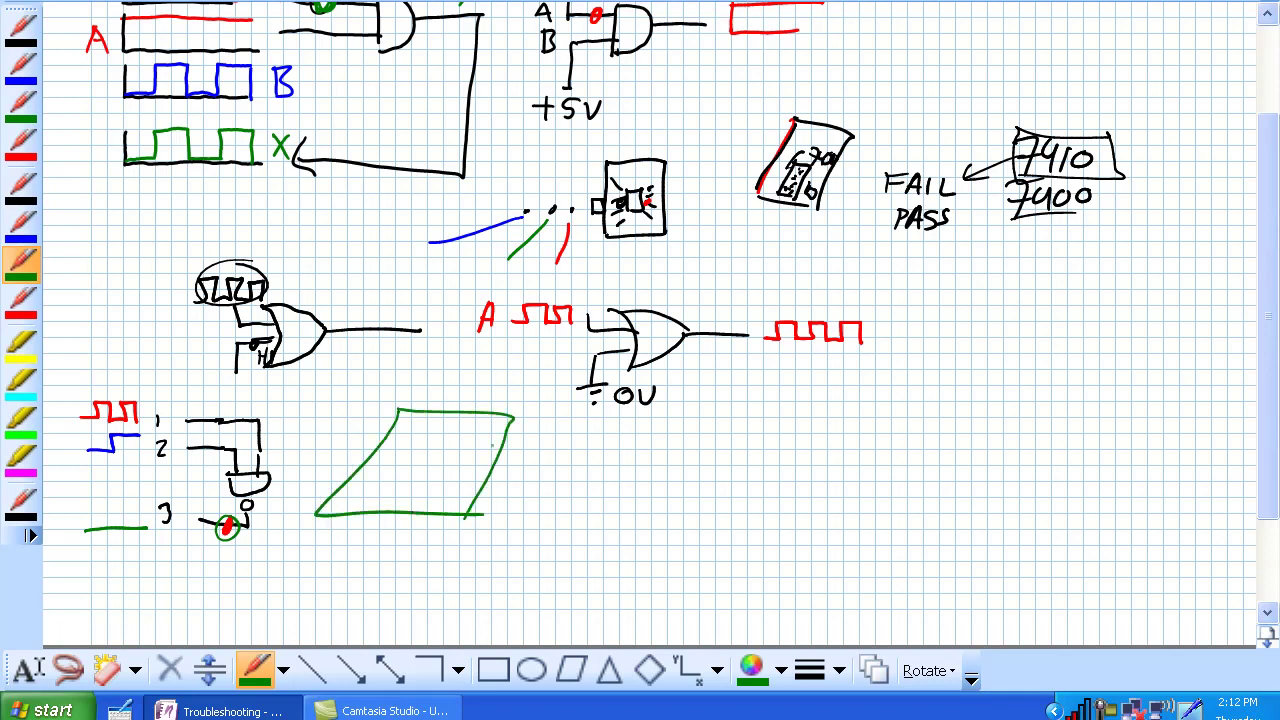
left_click(22, 343)
mouse_move(410, 420)
left_mouse_down()
mouse_move(378, 480)
mouse_move(398, 480)
left_mouse_up()
mouse_move(450, 426)
left_mouse_down()
mouse_move(420, 486)
mouse_move(456, 480)
mouse_move(381, 499)
mouse_move(446, 494)
left_mouse_up()
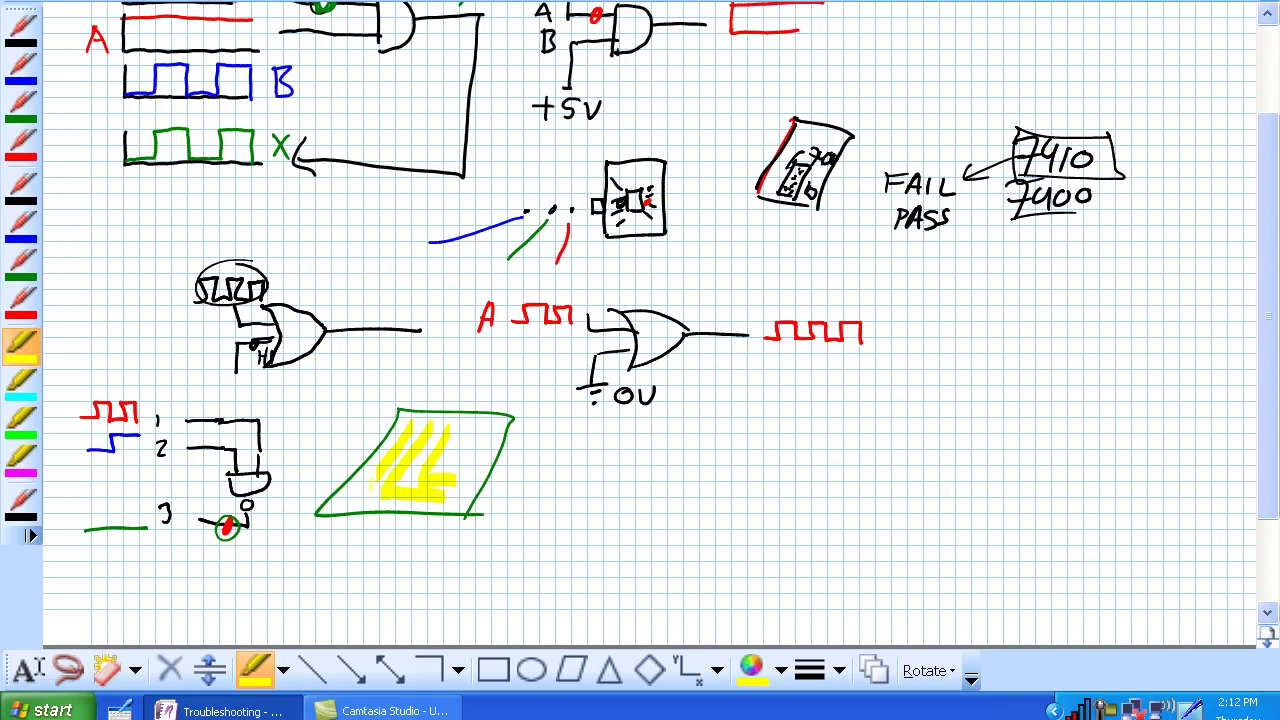
left_click_drag(378, 466, 352, 502)
Step: Add three black pads and an upward arrow below the board, undo a stray erase, and mark pin 2
left_click(20, 185)
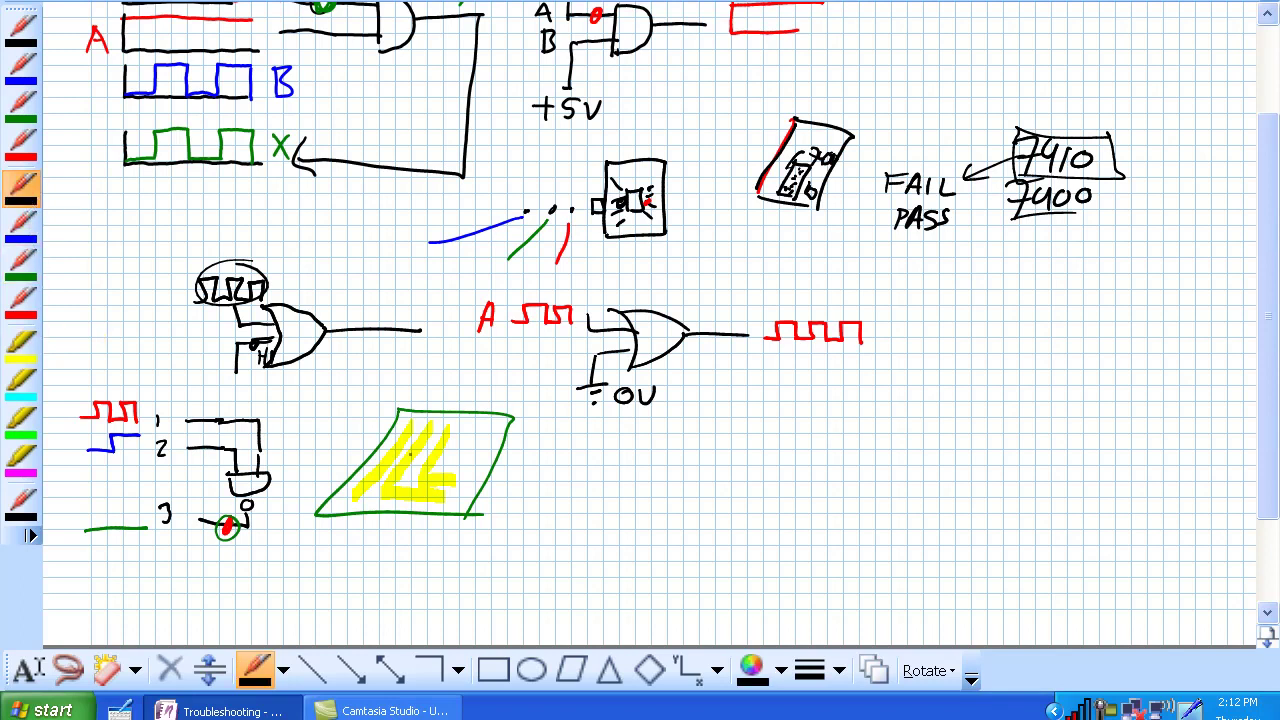
left_click_drag(411, 453, 438, 453)
mouse_move(418, 416)
left_mouse_down()
mouse_move(409, 425)
mouse_move(448, 422)
left_mouse_up()
mouse_move(424, 529)
left_mouse_down()
mouse_move(424, 561)
mouse_move(437, 543)
left_mouse_up()
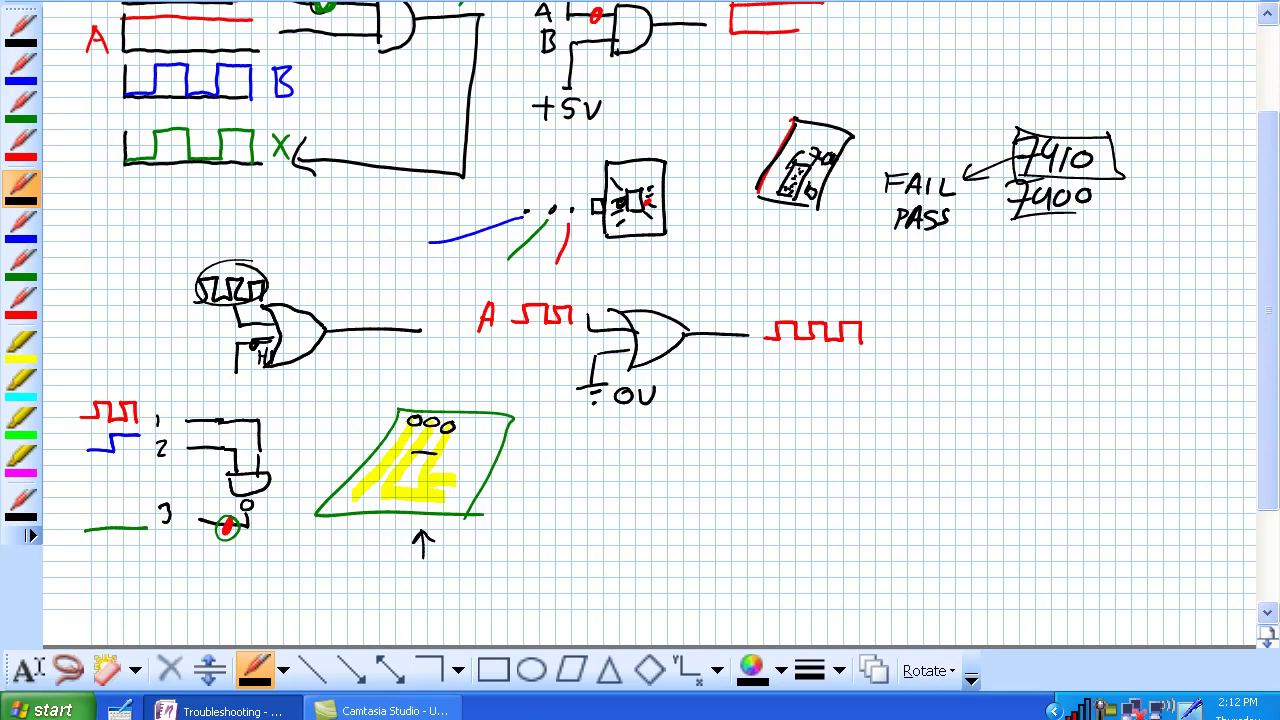
mouse_move(416, 407)
left_mouse_down()
mouse_move(416, 425)
mouse_move(445, 430)
left_mouse_up()
mouse_move(420, 429)
left_mouse_down()
mouse_move(446, 438)
mouse_move(420, 445)
left_mouse_up()
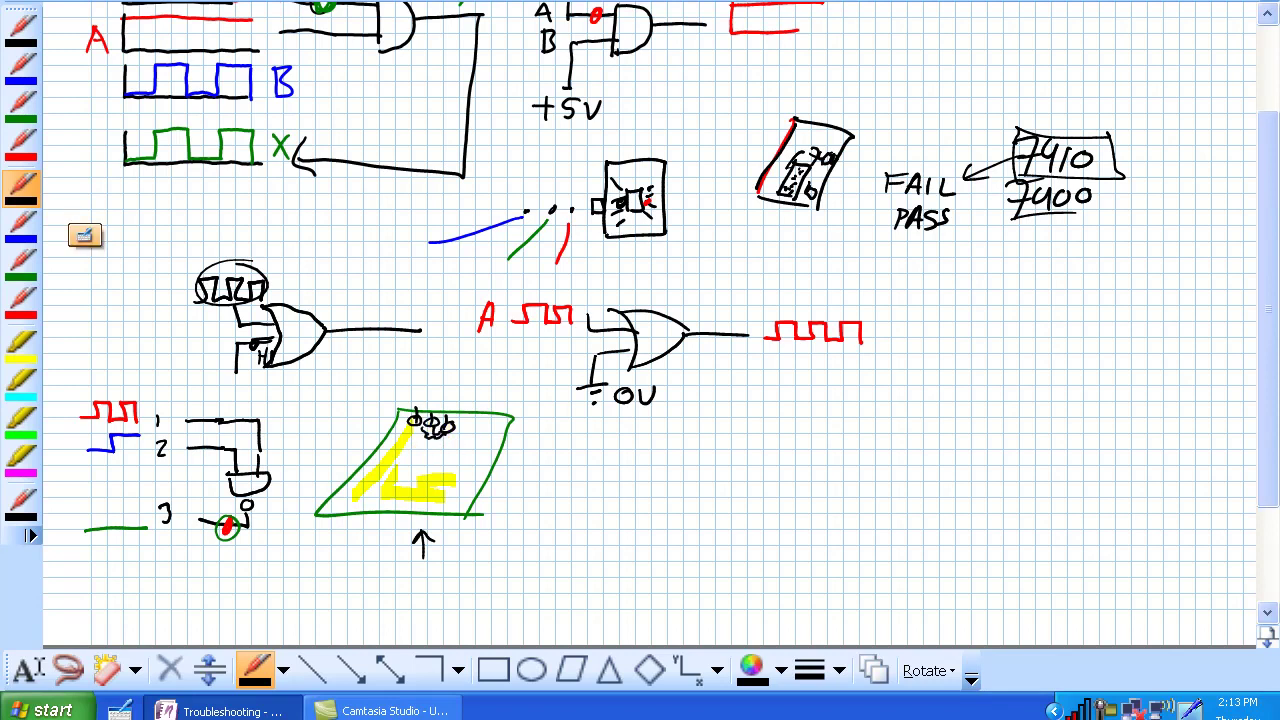
key("ctrl+z")
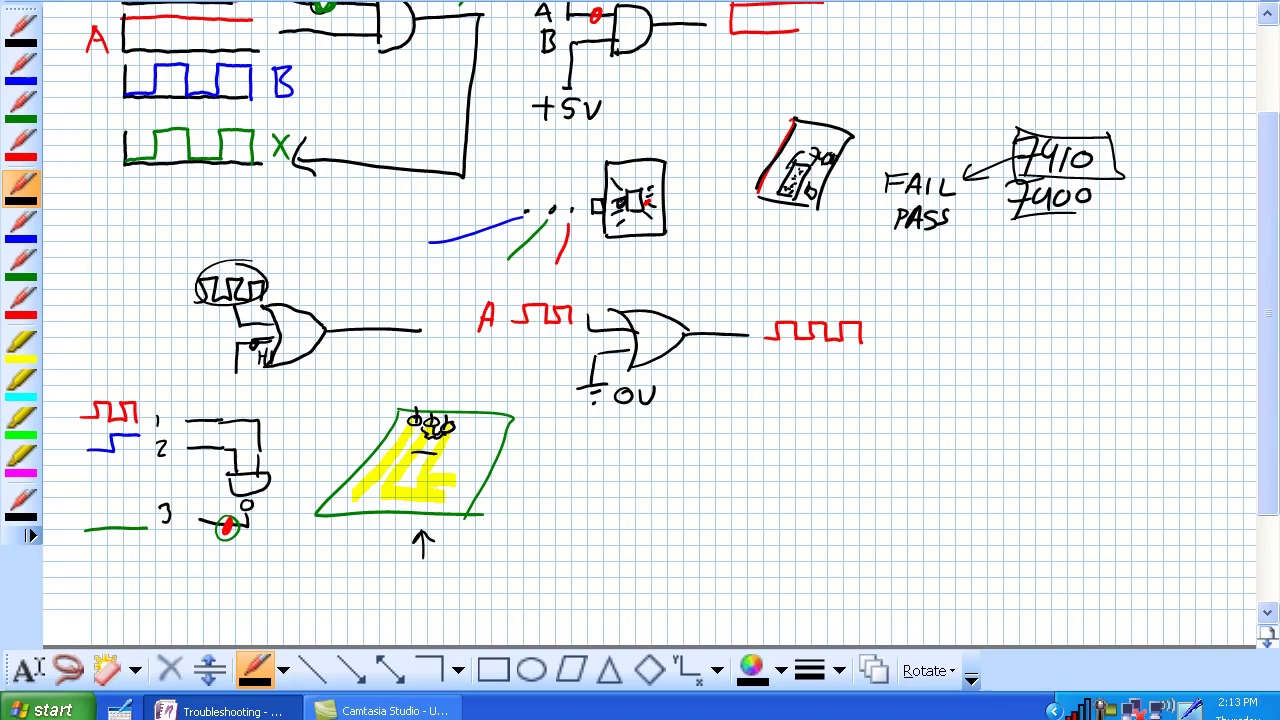
left_click_drag(220, 426, 217, 446)
Step: Draw a green rectangle with two black pads and a black curved arrow to its right
left_click(22, 262)
mouse_move(607, 458)
left_mouse_down()
mouse_move(605, 527)
mouse_move(700, 538)
left_mouse_up()
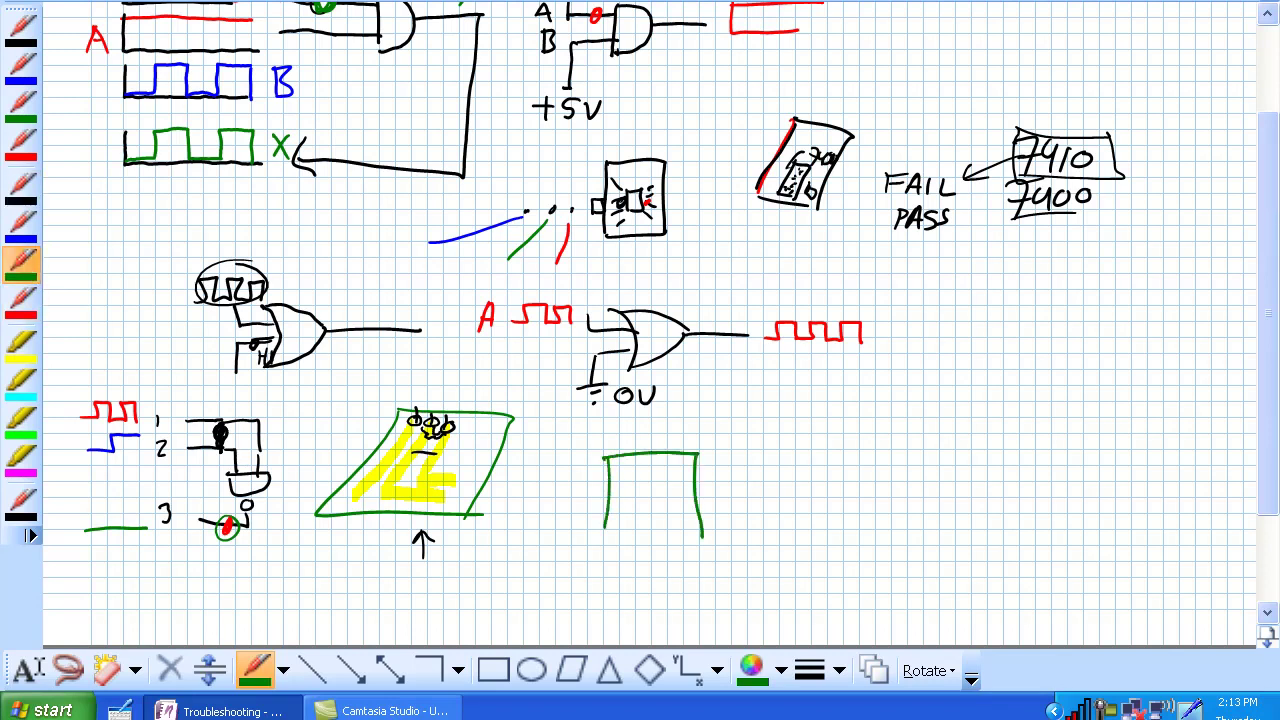
left_click_drag(606, 532, 698, 529)
left_click(24, 188)
mouse_move(646, 468)
left_mouse_down()
mouse_move(652, 494)
mouse_move(629, 520)
left_mouse_up()
mouse_move(629, 502)
left_mouse_down()
mouse_move(645, 503)
mouse_move(628, 524)
left_mouse_up()
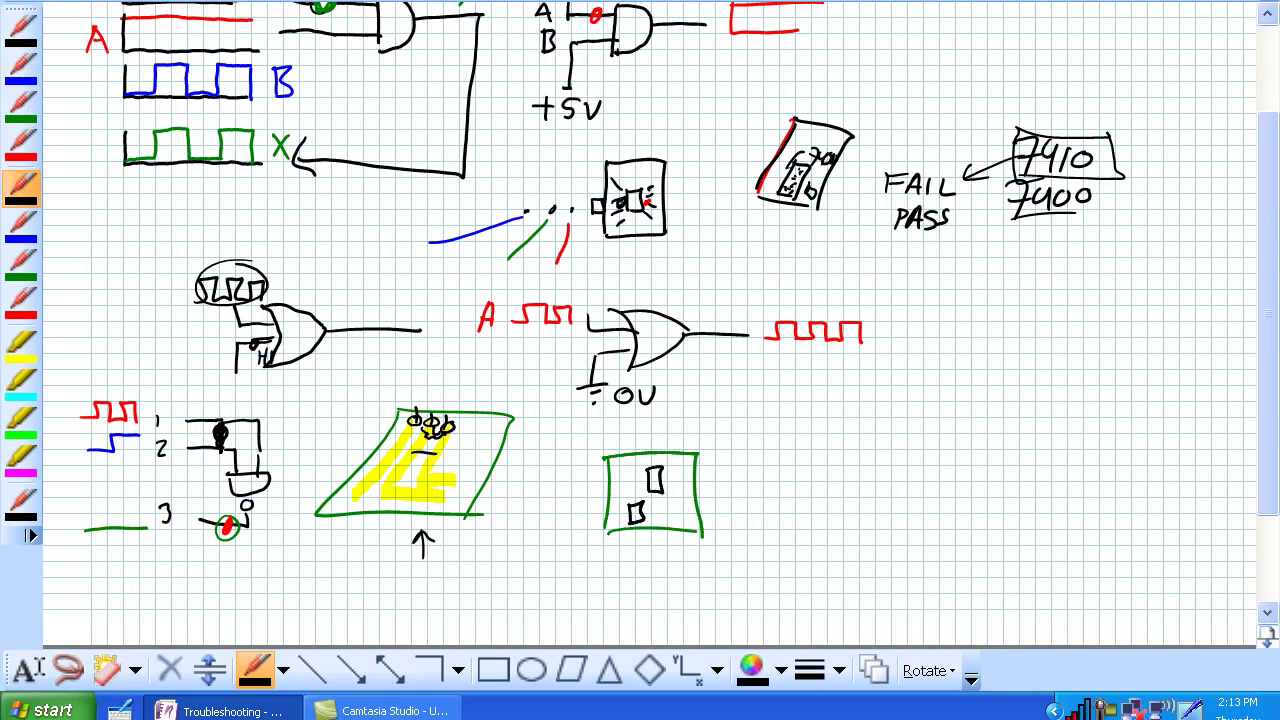
mouse_move(683, 441)
left_mouse_down()
mouse_move(778, 448)
mouse_move(797, 454)
mouse_move(802, 478)
mouse_move(834, 476)
left_mouse_up()
Step: Draw a second green rectangle holding three yellow traces and a small black circle
left_click(24, 262)
mouse_move(746, 484)
left_mouse_down()
mouse_move(752, 588)
mouse_move(840, 482)
mouse_move(778, 566)
left_mouse_up()
left_click(22, 346)
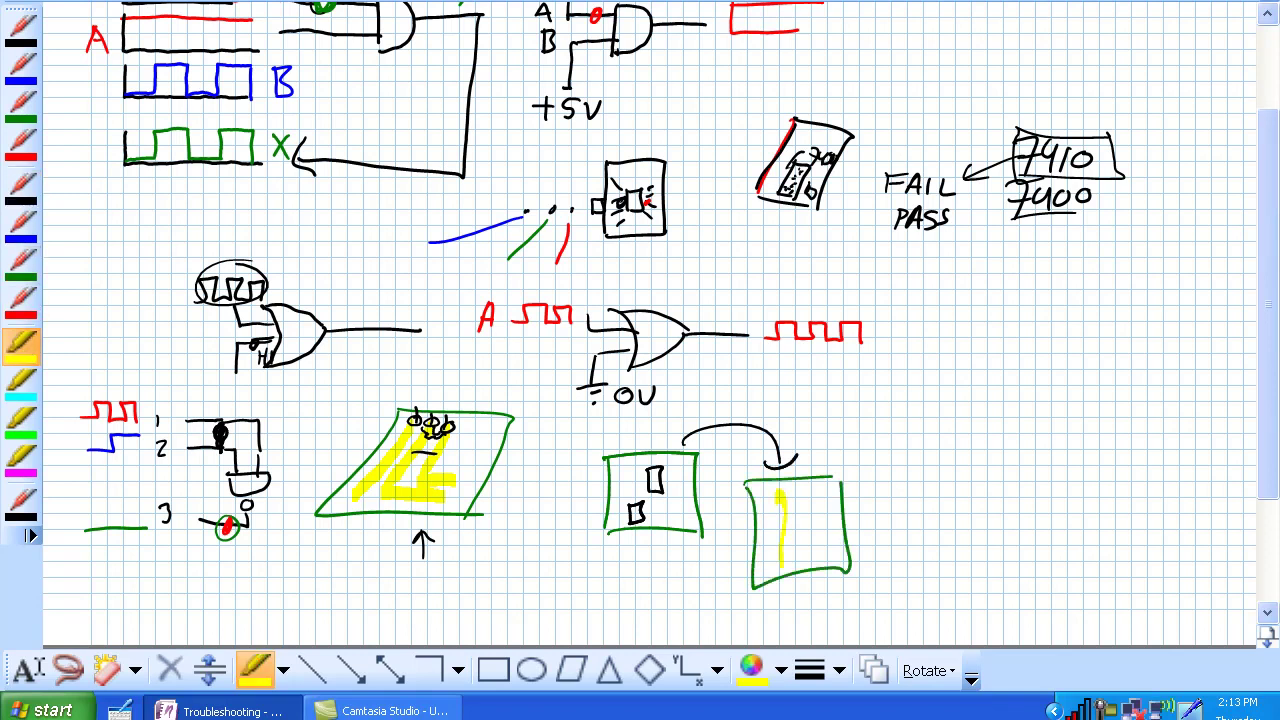
mouse_move(816, 490)
left_mouse_down()
mouse_move(814, 555)
mouse_move(798, 567)
left_mouse_up()
left_click(25, 203)
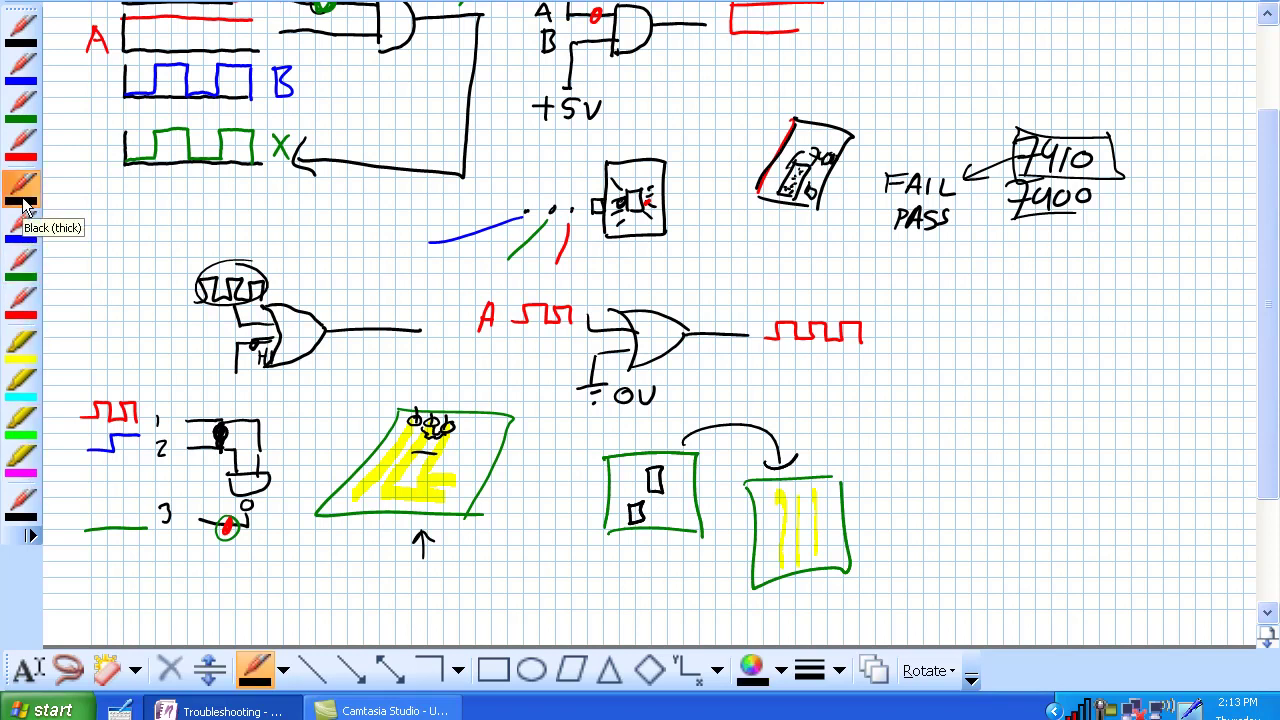
left_click_drag(790, 531, 788, 532)
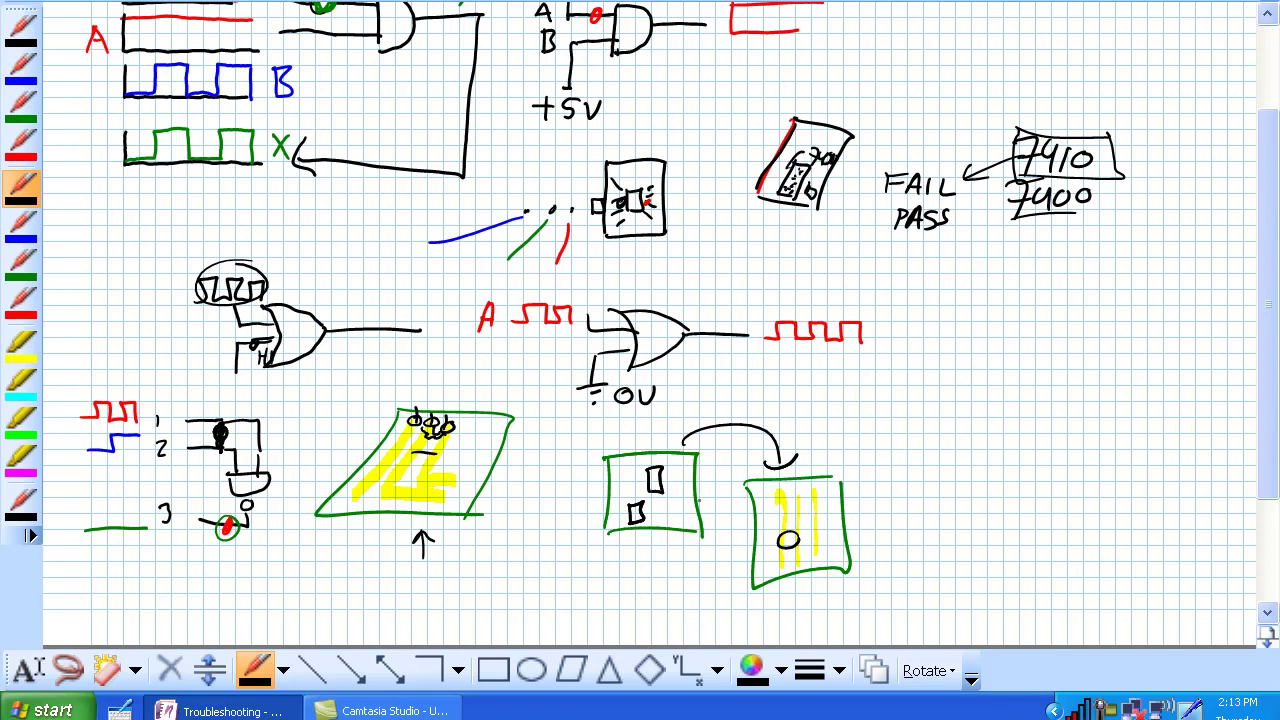
Step: Sketch a black 3D box with its outer and inner top edges
mouse_move(970, 389)
left_mouse_down()
mouse_move(982, 466)
mouse_move(1062, 420)
mouse_move(990, 468)
left_mouse_up()
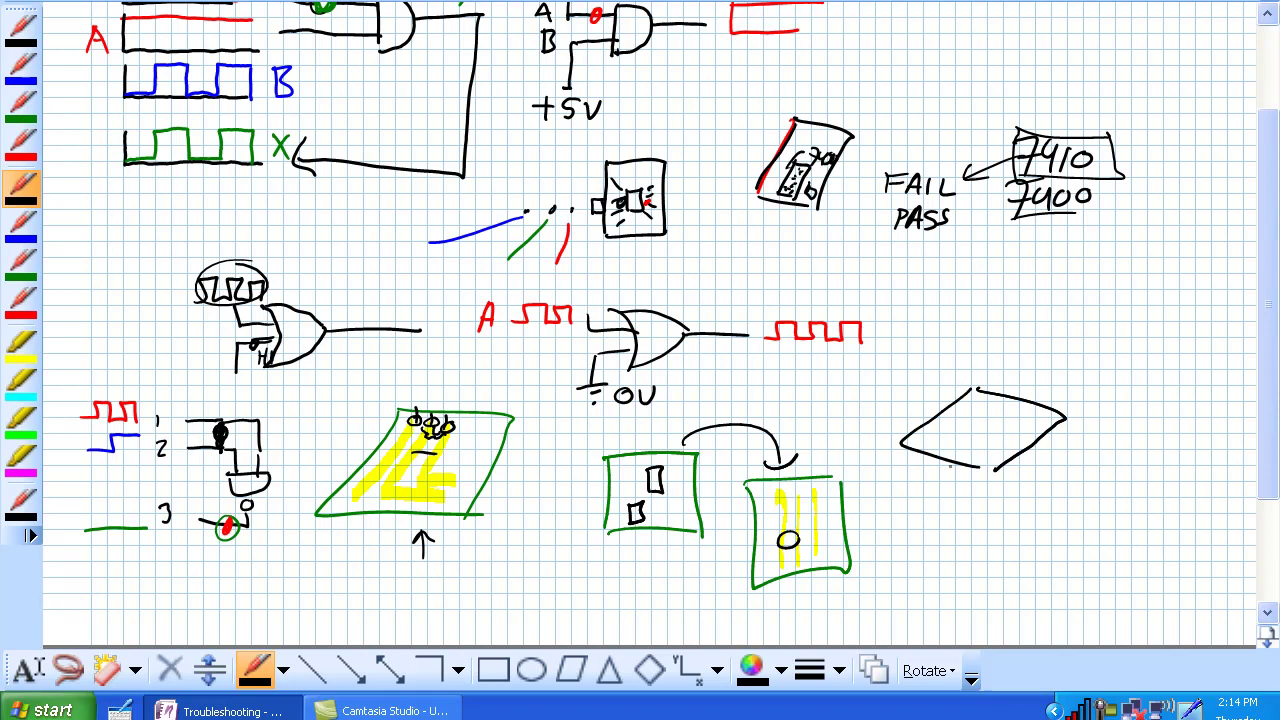
mouse_move(912, 452)
left_mouse_down()
mouse_move(916, 504)
mouse_move(984, 512)
left_mouse_up()
mouse_move(996, 472)
left_mouse_down()
mouse_move(994, 502)
mouse_move(1070, 462)
left_mouse_up()
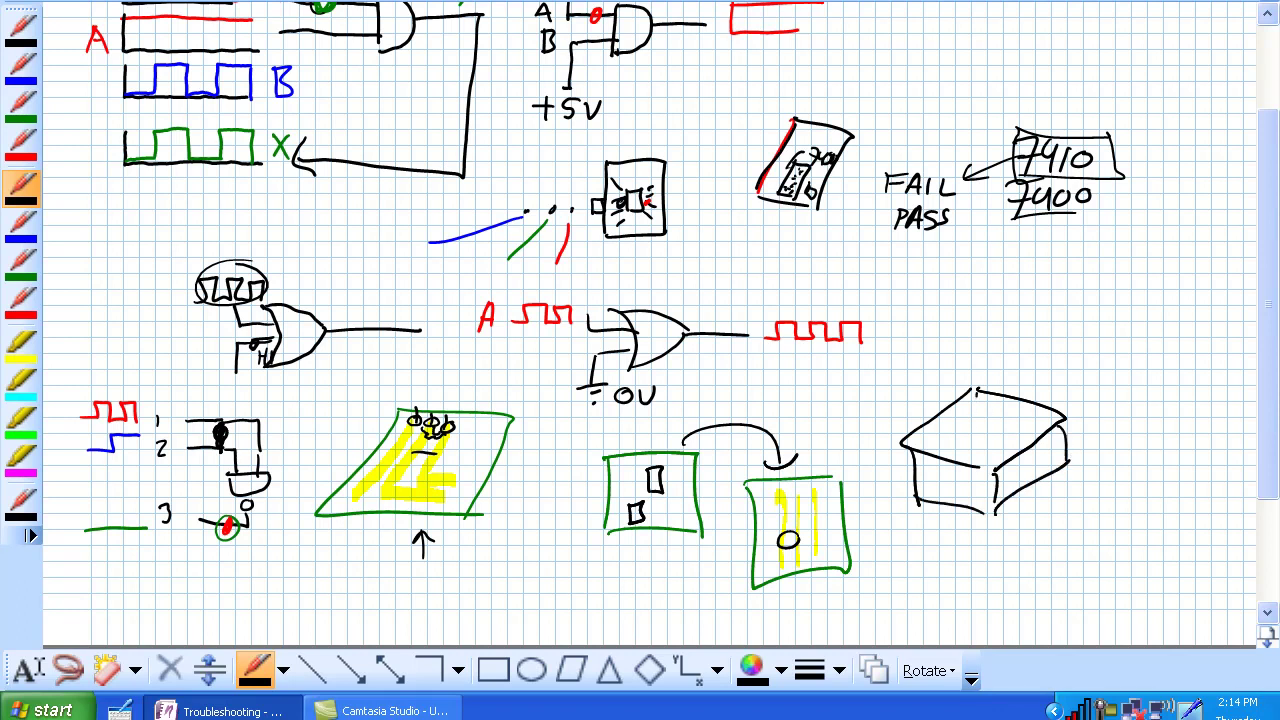
mouse_move(977, 393)
left_mouse_down()
mouse_move(989, 425)
mouse_move(934, 461)
left_mouse_up()
left_click_drag(989, 424, 1018, 434)
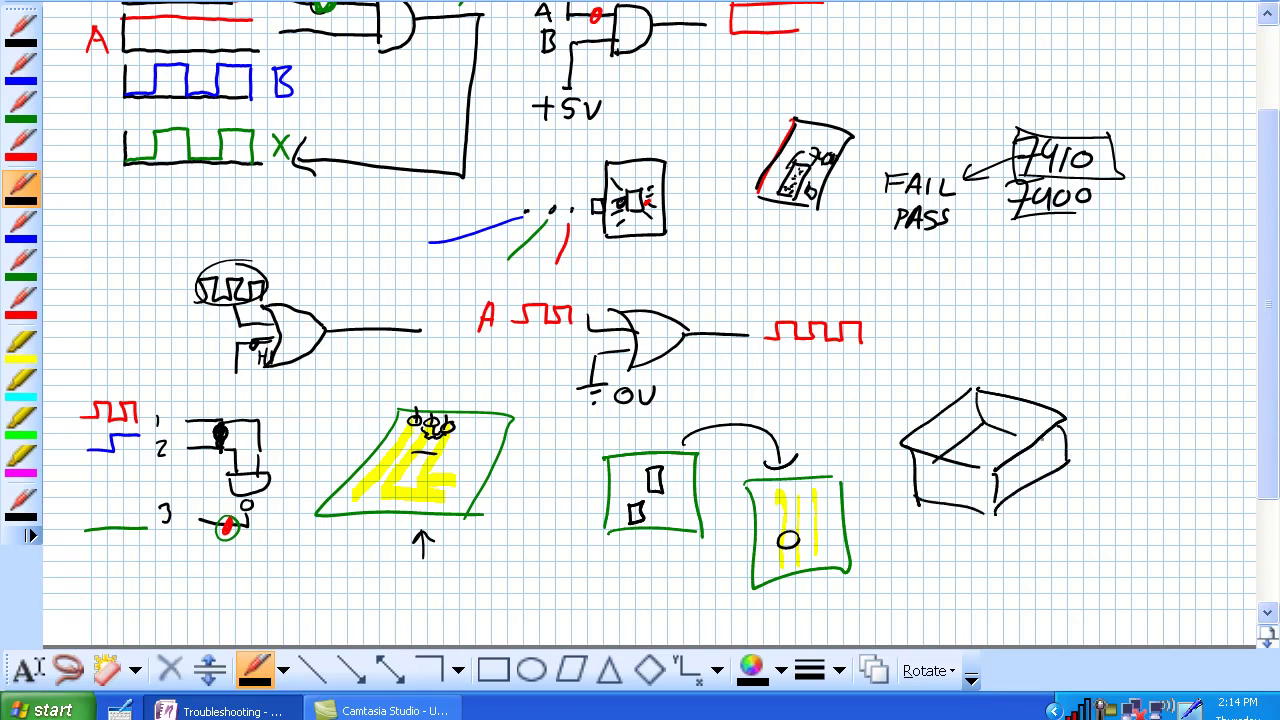
Step: Draw green lines inside the box and add small black circles and dots
left_click(21, 104)
left_click(21, 262)
mouse_move(996, 436)
left_mouse_down()
mouse_move(966, 464)
mouse_move(986, 460)
mouse_move(958, 452)
left_mouse_up()
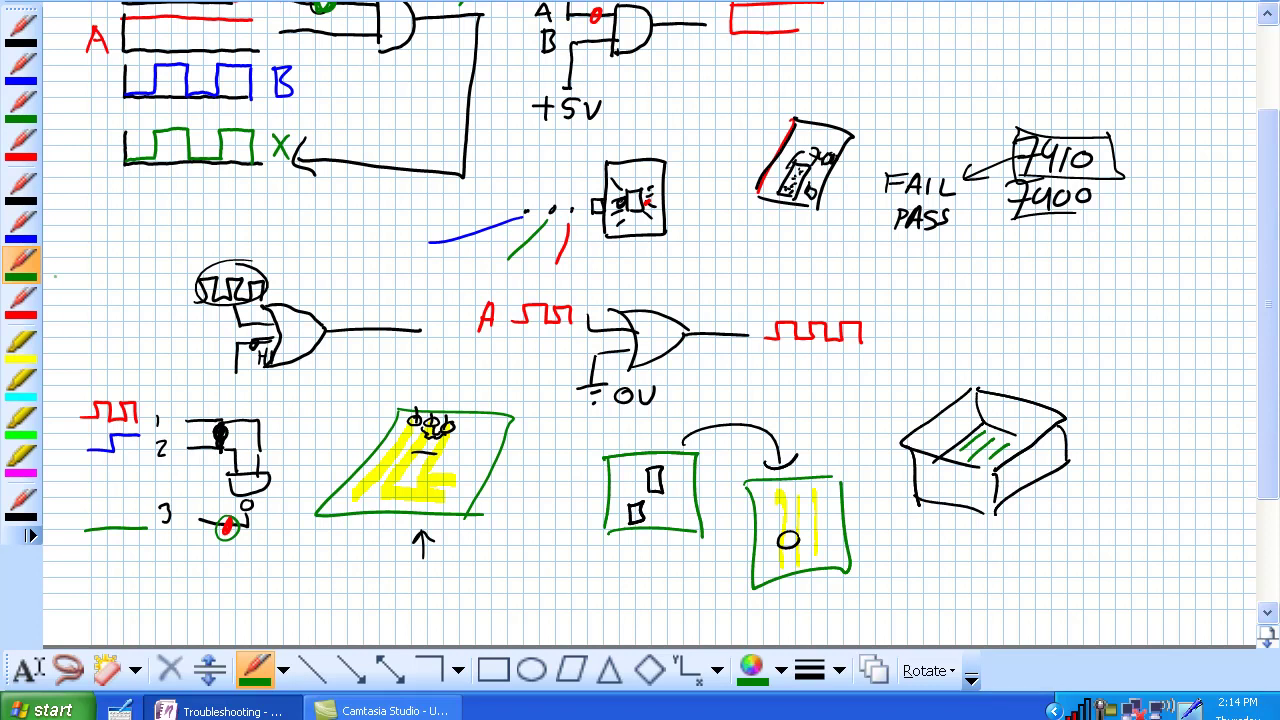
left_click(40, 187)
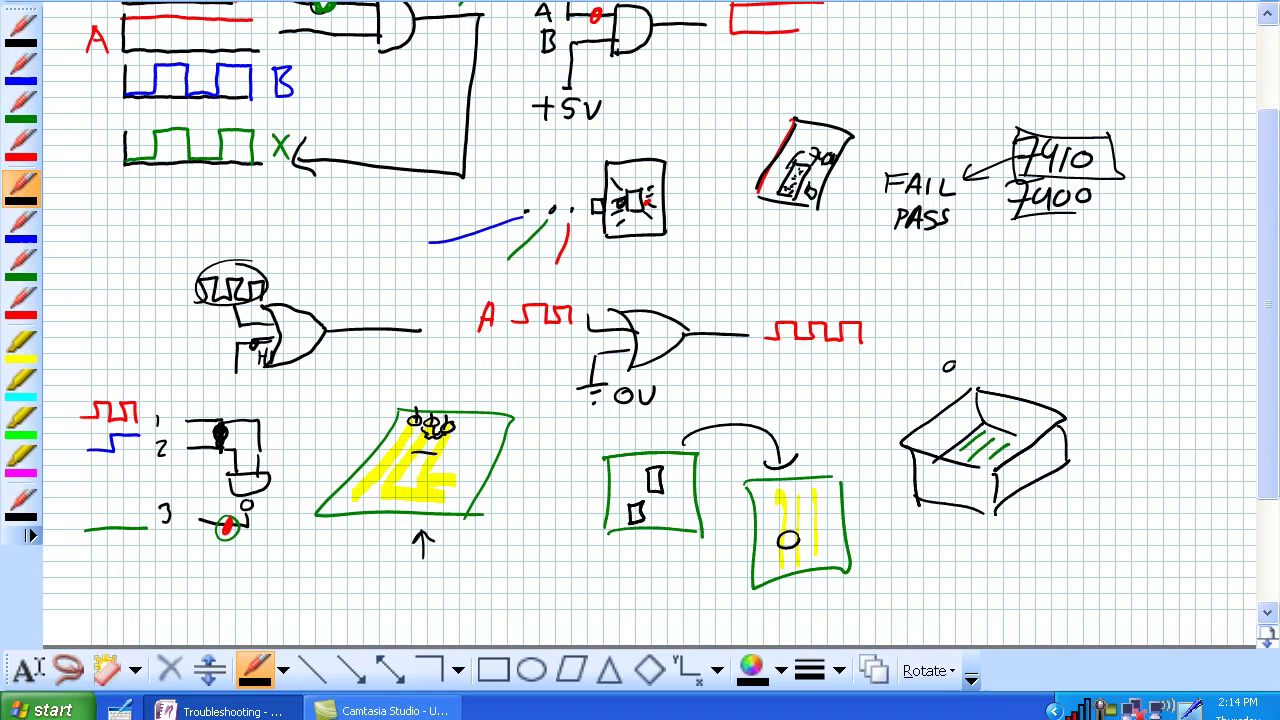
left_click(945, 421)
left_click(943, 441)
left_click(946, 444)
left_click(965, 417)
Step: Add a starburst around the coin circle and an arrowhead on the curved arrow's left end
mouse_move(796, 516)
left_mouse_down()
mouse_move(818, 534)
mouse_move(768, 532)
left_mouse_up()
mouse_move(774, 530)
left_mouse_down()
mouse_move(758, 550)
mouse_move(788, 566)
mouse_move(816, 540)
left_mouse_up()
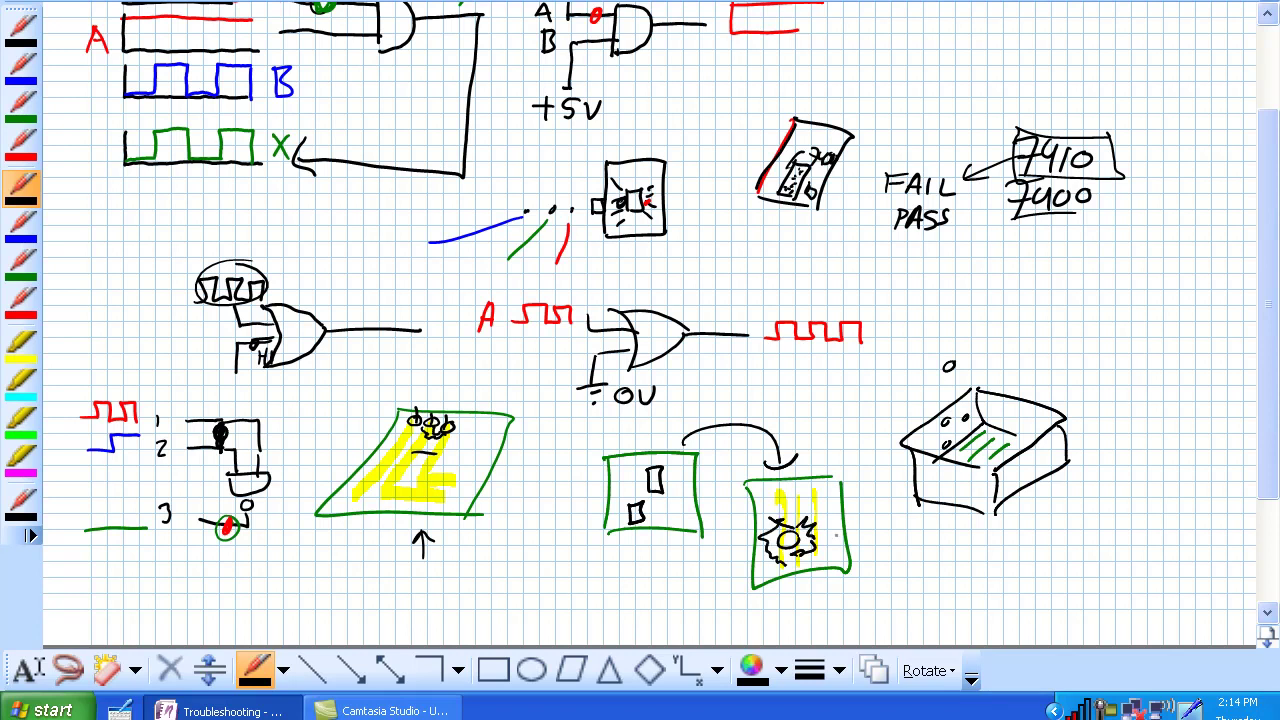
mouse_move(691, 417)
left_mouse_down()
mouse_move(681, 440)
mouse_move(704, 444)
left_mouse_up()
left_click(1110, 710)
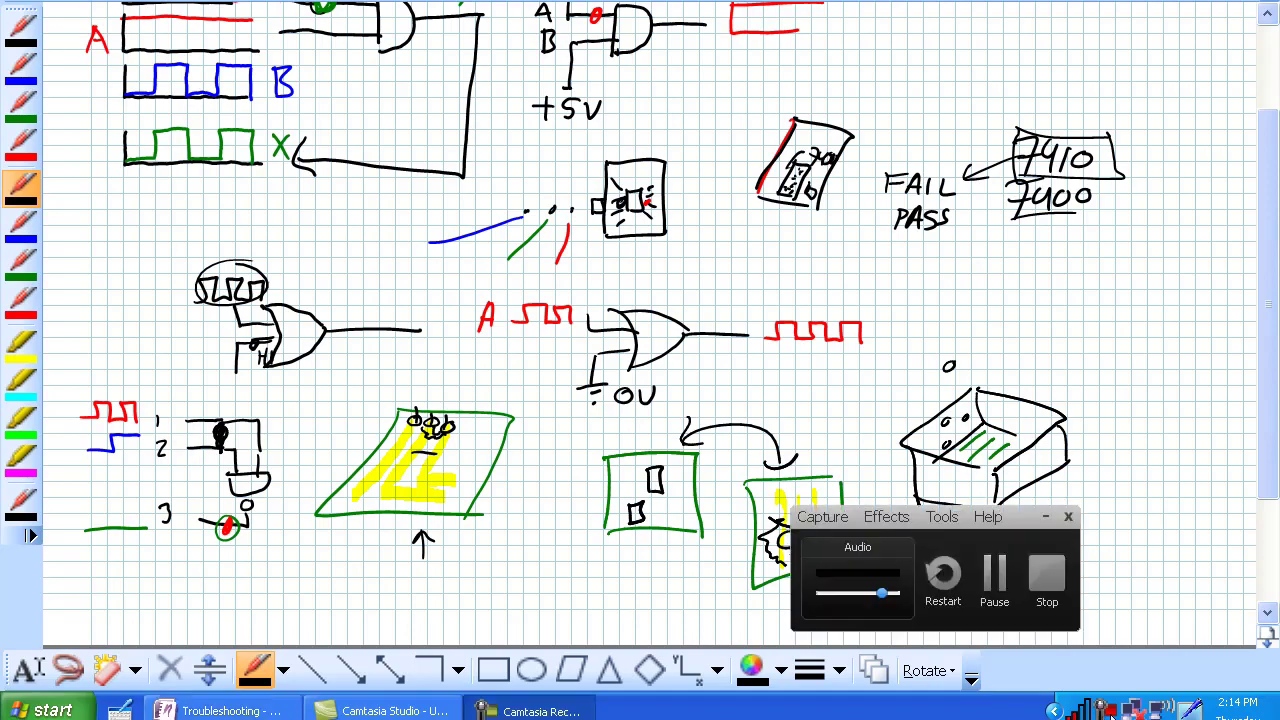